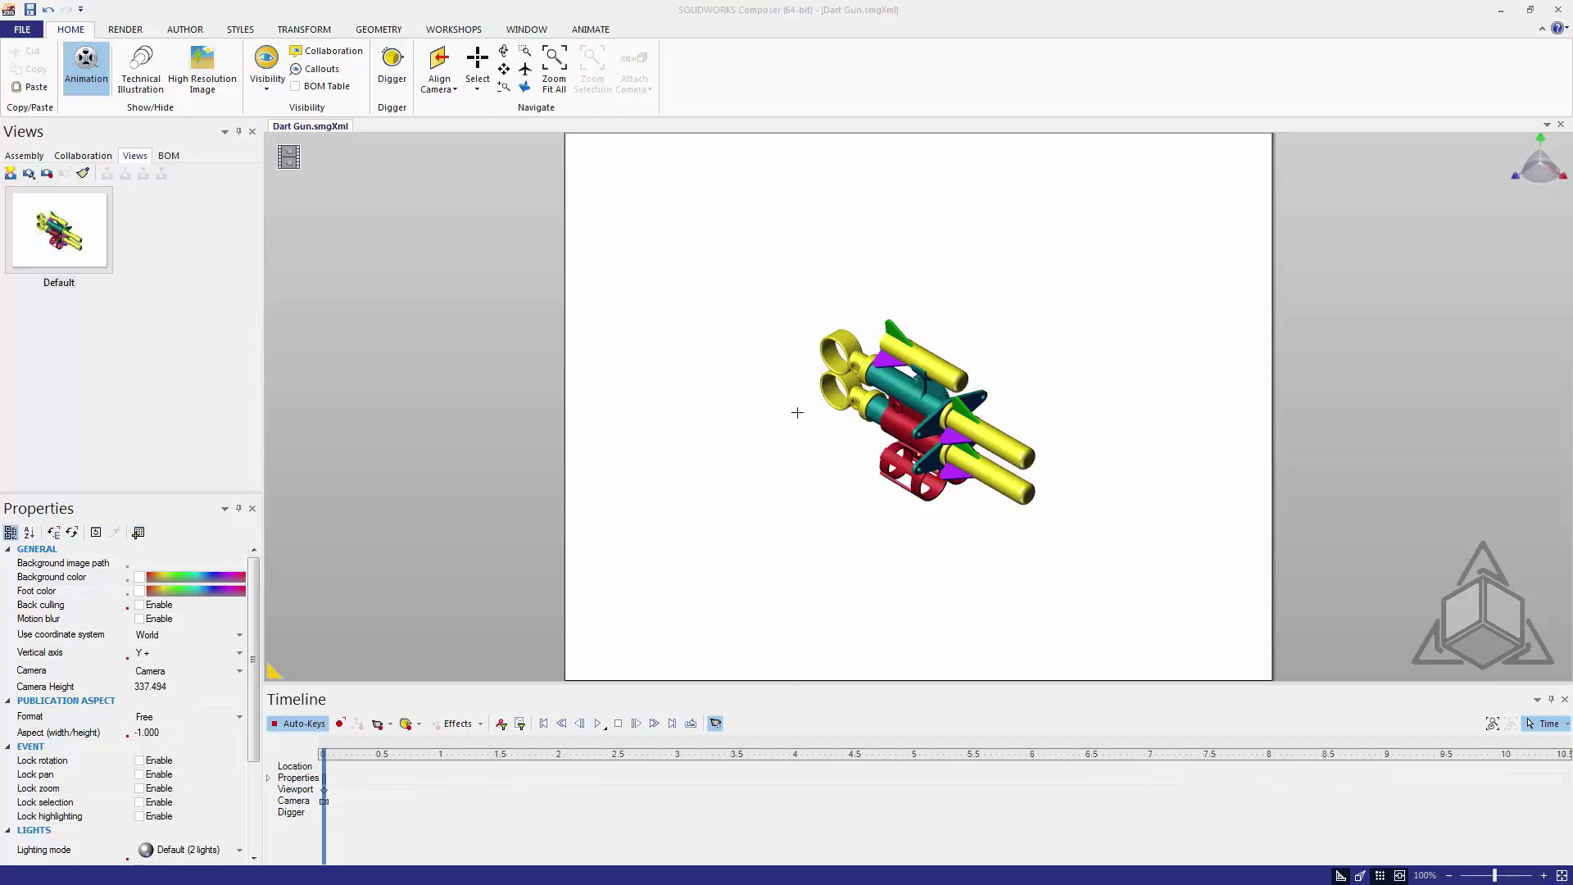
Step: Record a 0 s location key for the whole assembled dart gun, then move time to 2.5 s
{"action": "left_click_drag", "start_coordinate": [803, 290], "coordinate": [1114, 612]}
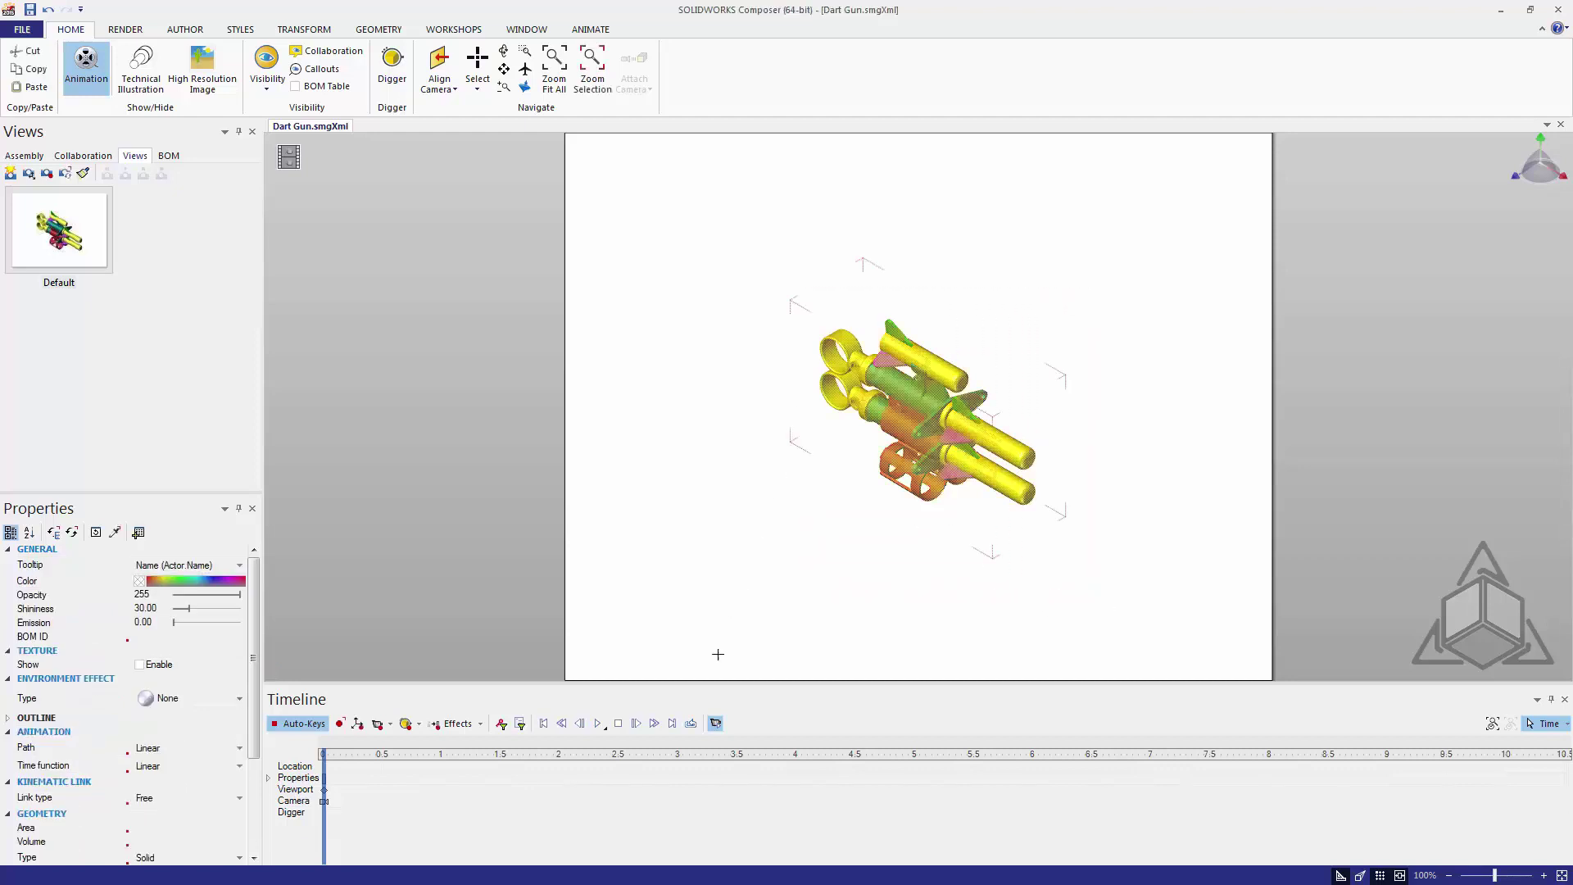
{"action": "left_click", "coordinate": [358, 724]}
{"action": "left_click_drag", "start_coordinate": [323, 754], "coordinate": [620, 754]}
{"action": "left_click", "coordinate": [304, 31]}
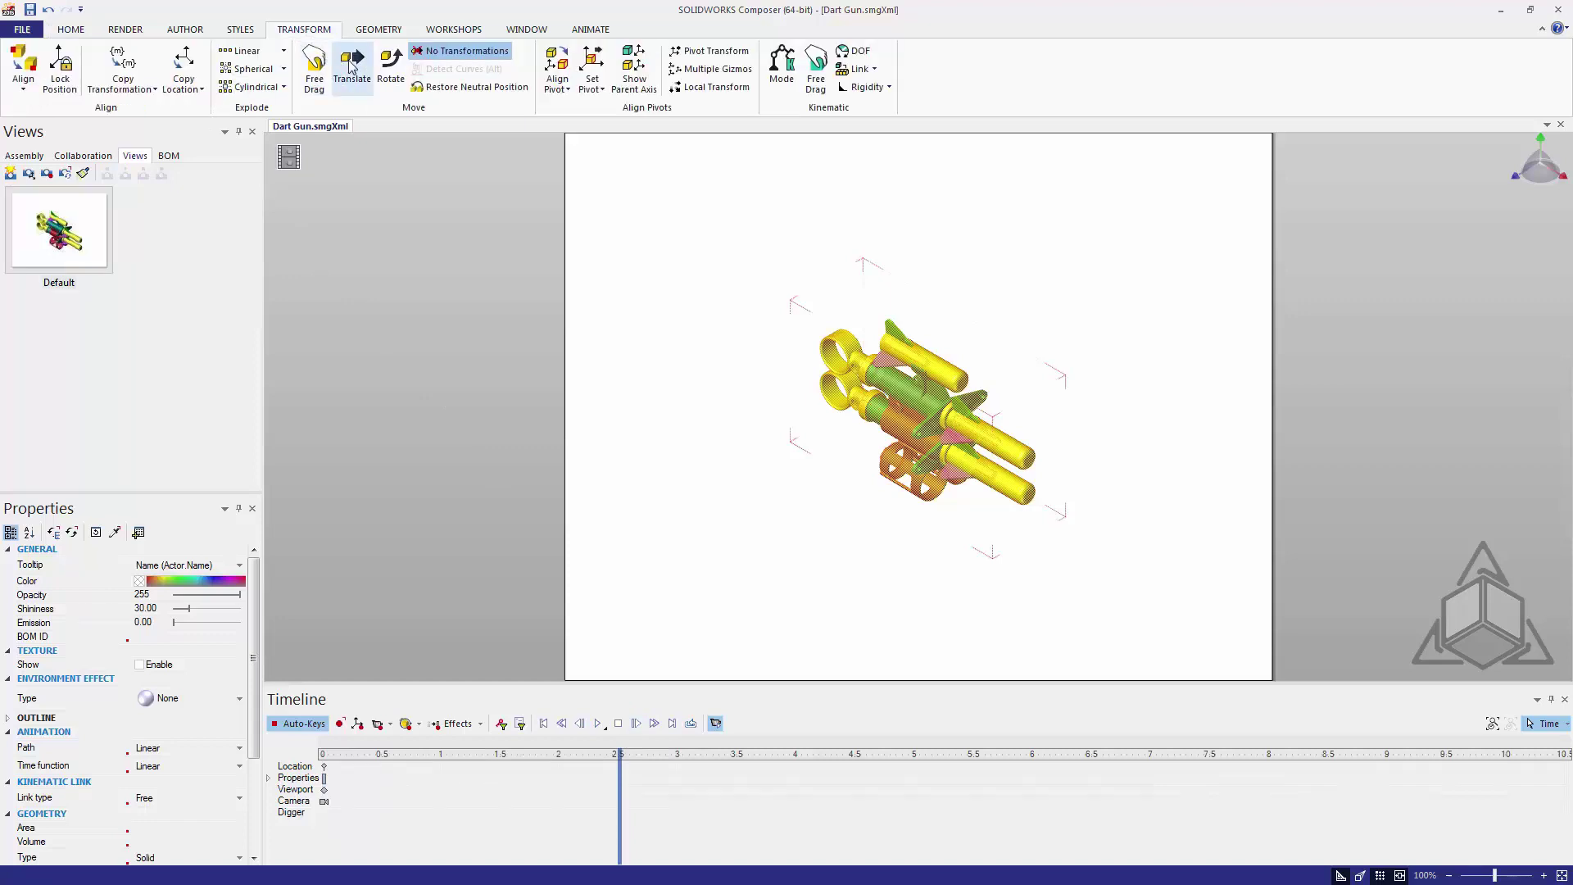
Step: Linearly explode the dart gun parts down-right at 2.5 s and scrub back to preview
{"action": "left_click", "coordinate": [247, 52]}
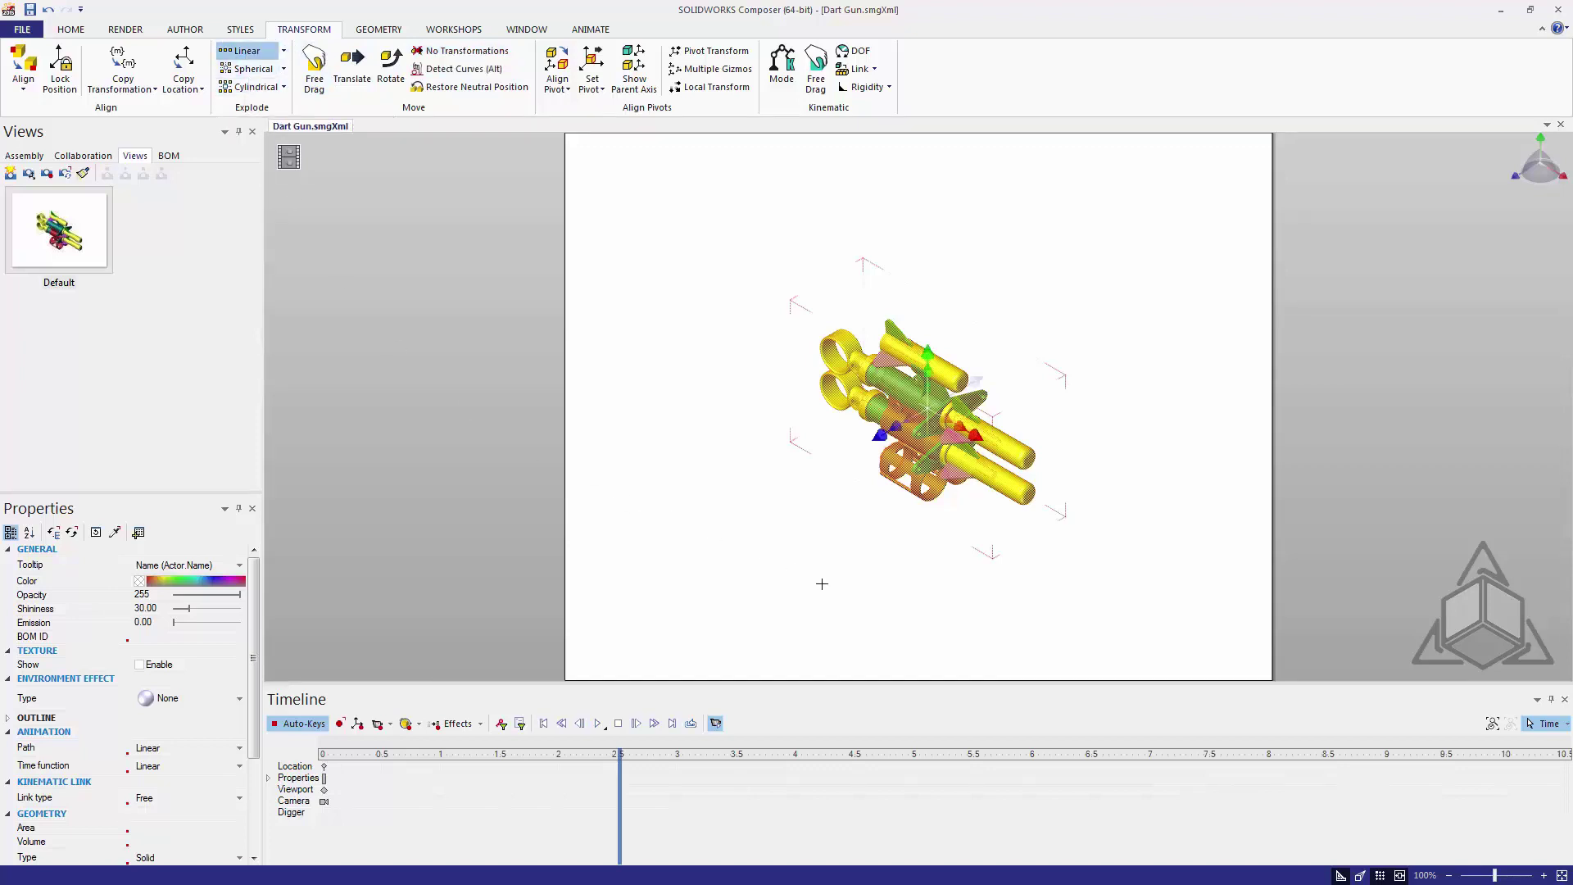
{"action": "left_click", "coordinate": [982, 449]}
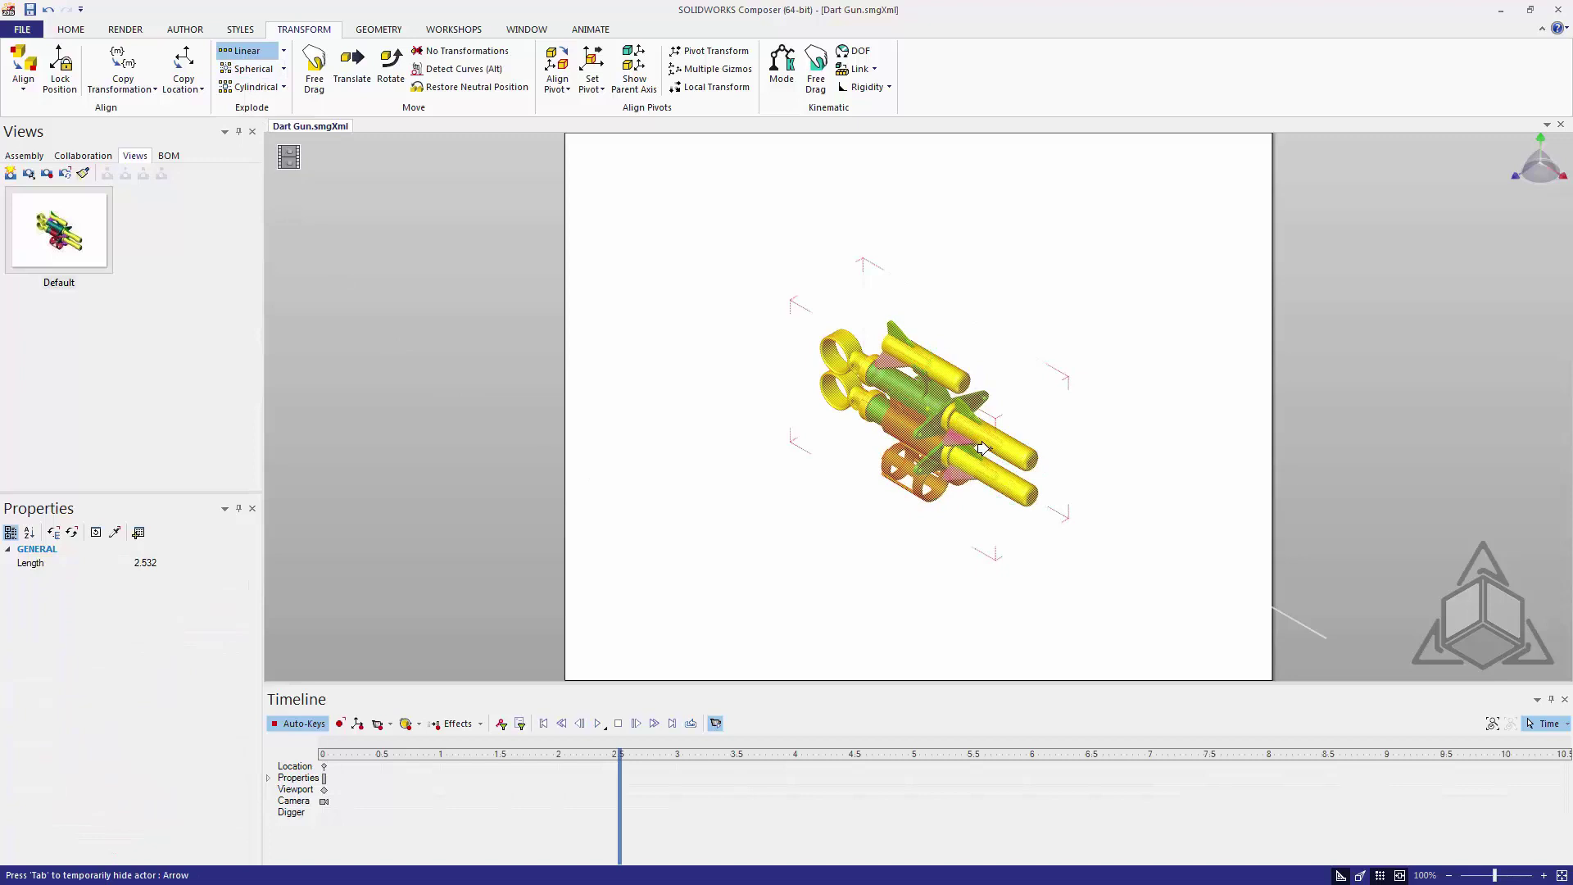
{"action": "left_click_drag", "start_coordinate": [982, 449], "coordinate": [1234, 582]}
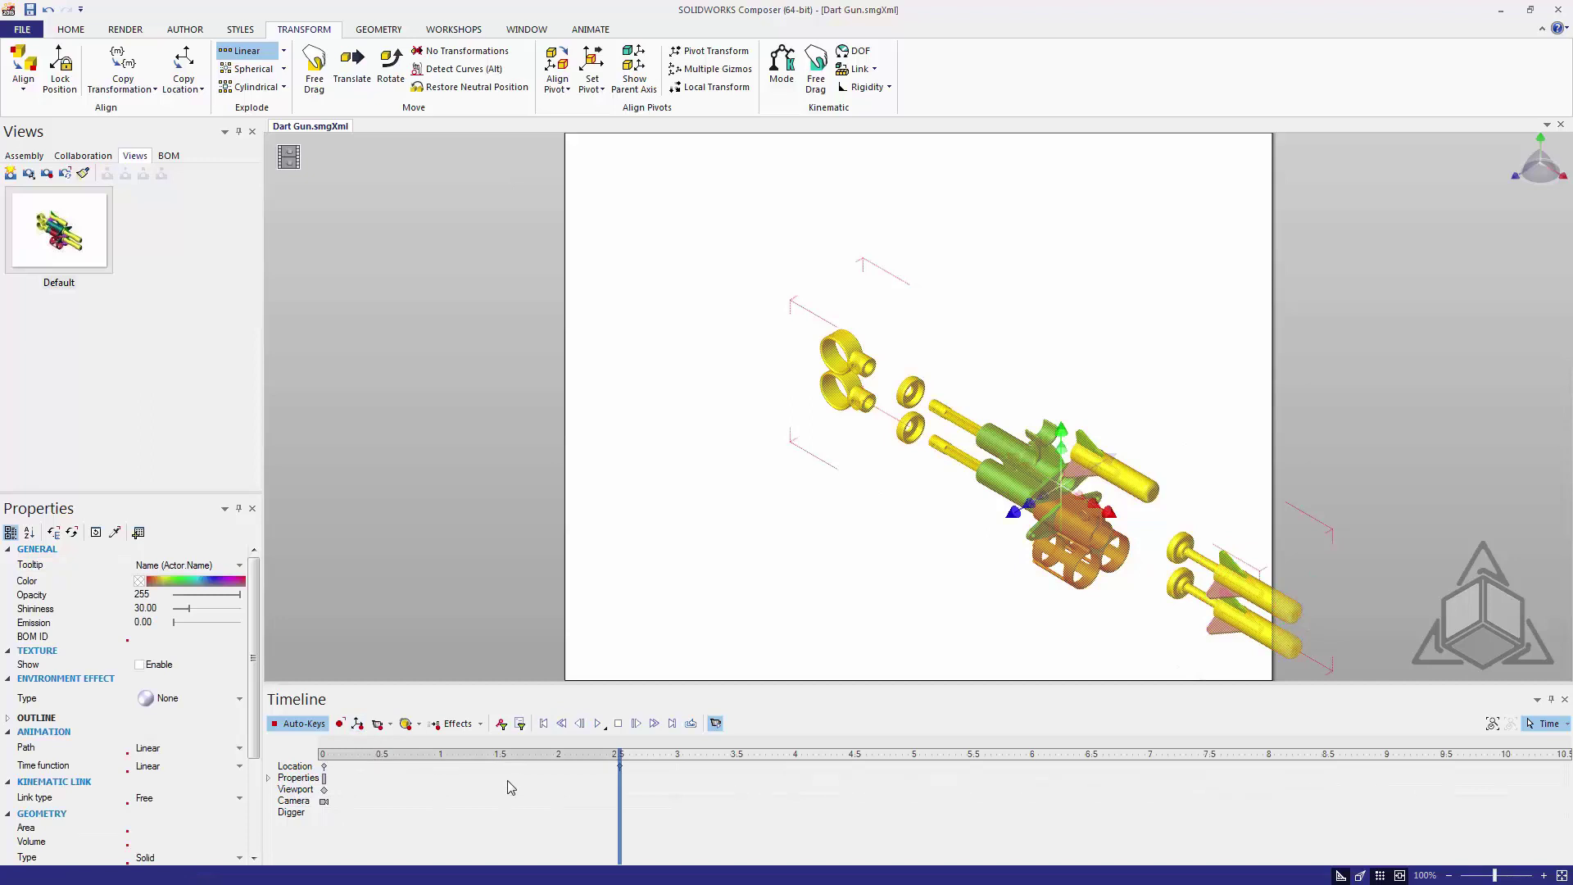
{"action": "left_click", "coordinate": [604, 635]}
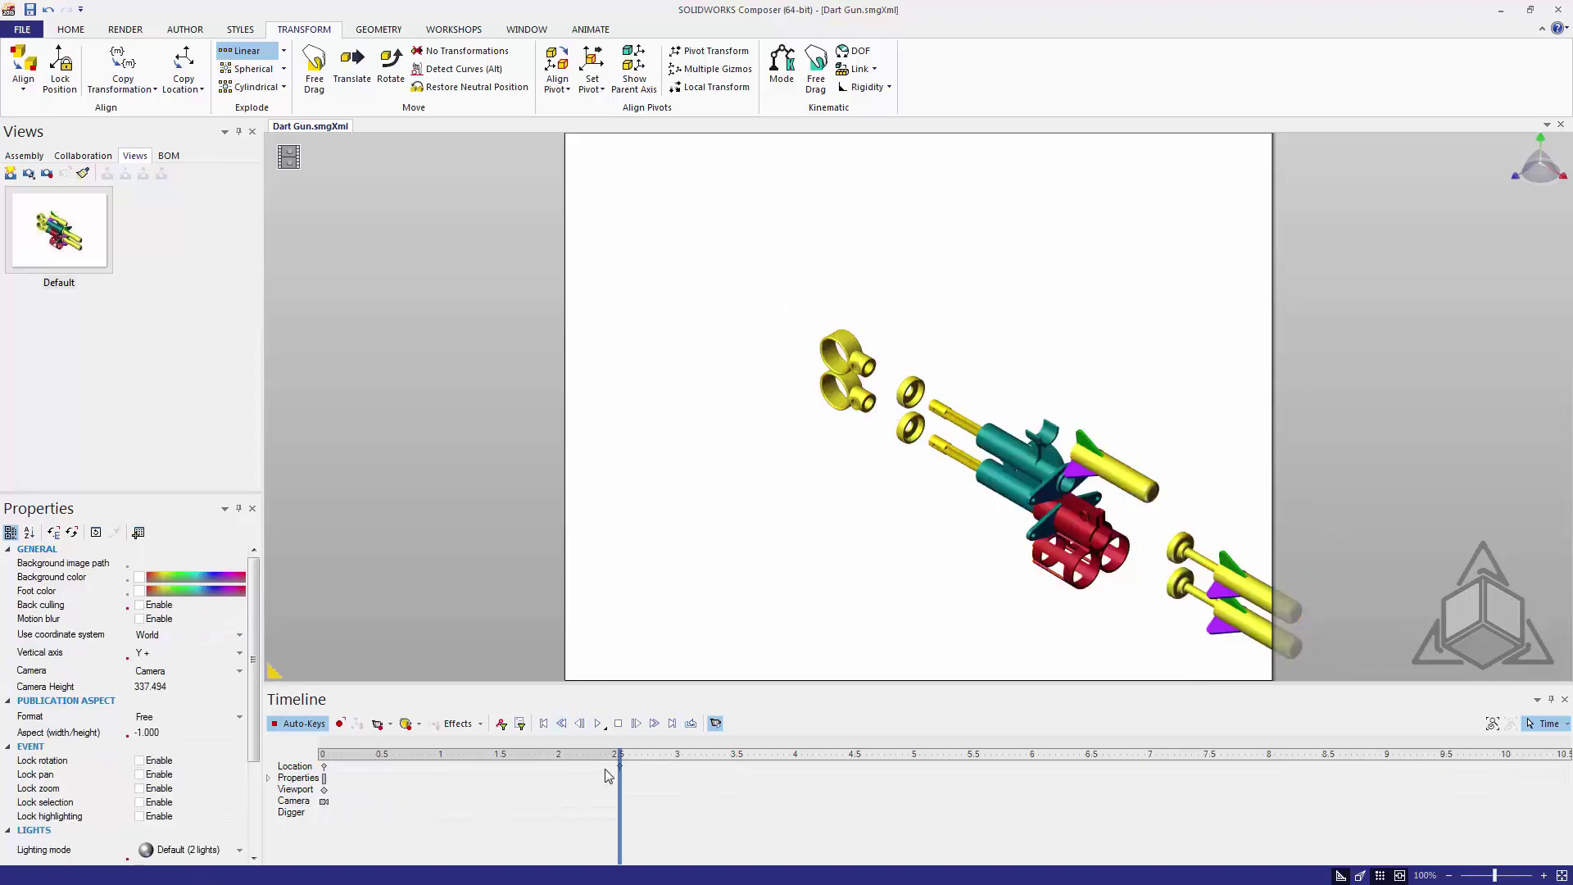
{"action": "mouse_move", "coordinate": [619, 754]}
{"action": "left_mouse_down"}
{"action": "mouse_move", "coordinate": [409, 763]}
{"action": "mouse_move", "coordinate": [316, 787]}
{"action": "mouse_move", "coordinate": [385, 766]}
{"action": "mouse_move", "coordinate": [639, 754]}
{"action": "left_mouse_up"}
Step: Select the whole model with Ctrl+A and undo the linear explode to reassemble the gun
{"action": "key", "text": "ctrl+a"}
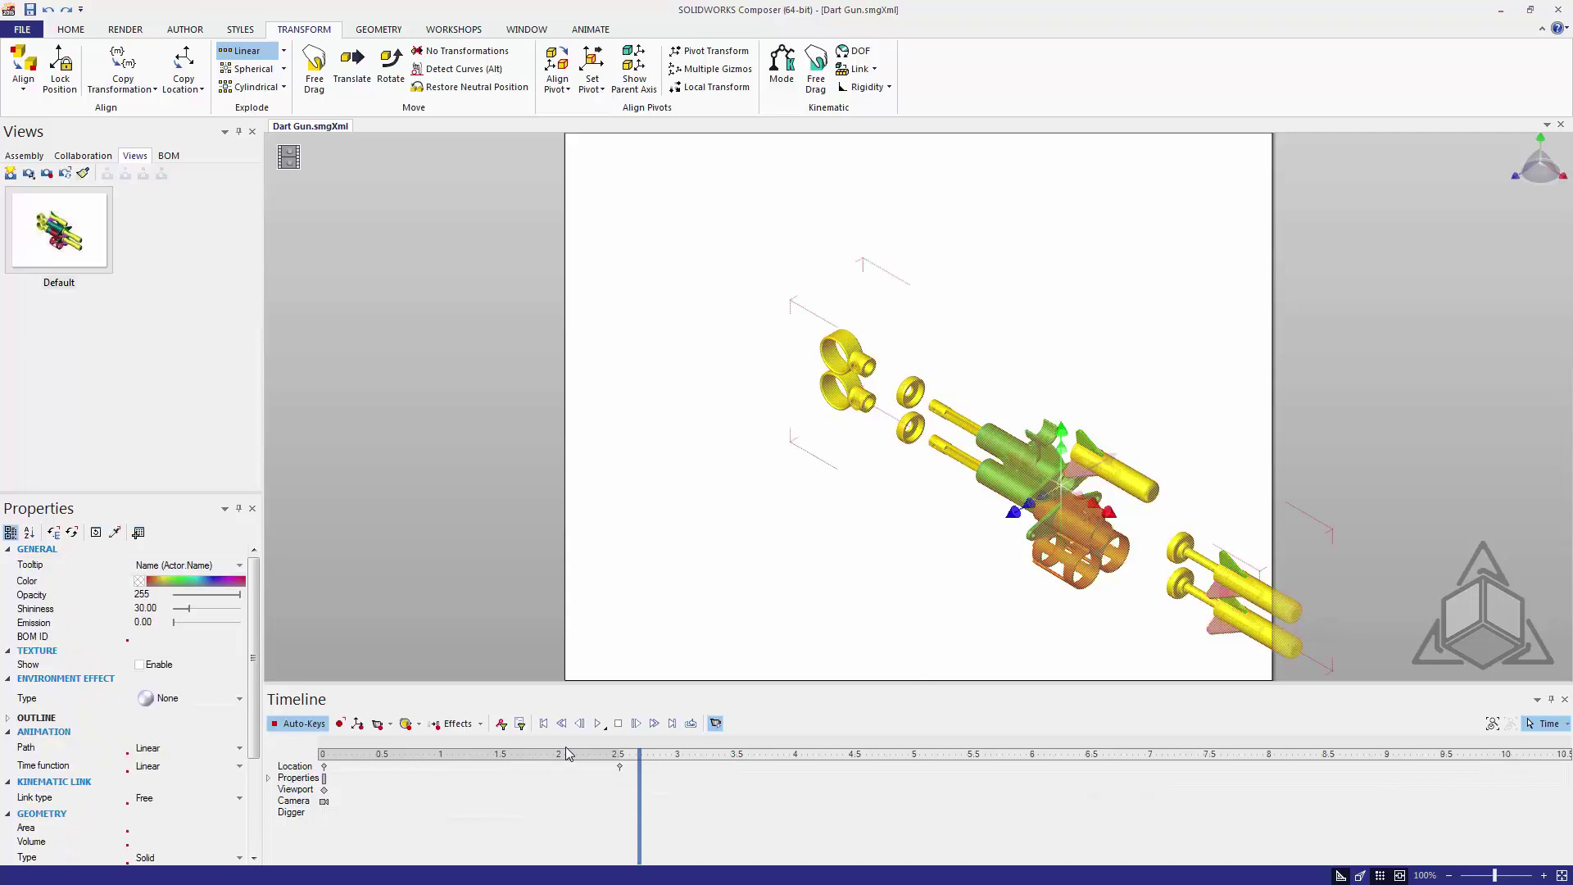
{"action": "key", "text": "ctrl+z"}
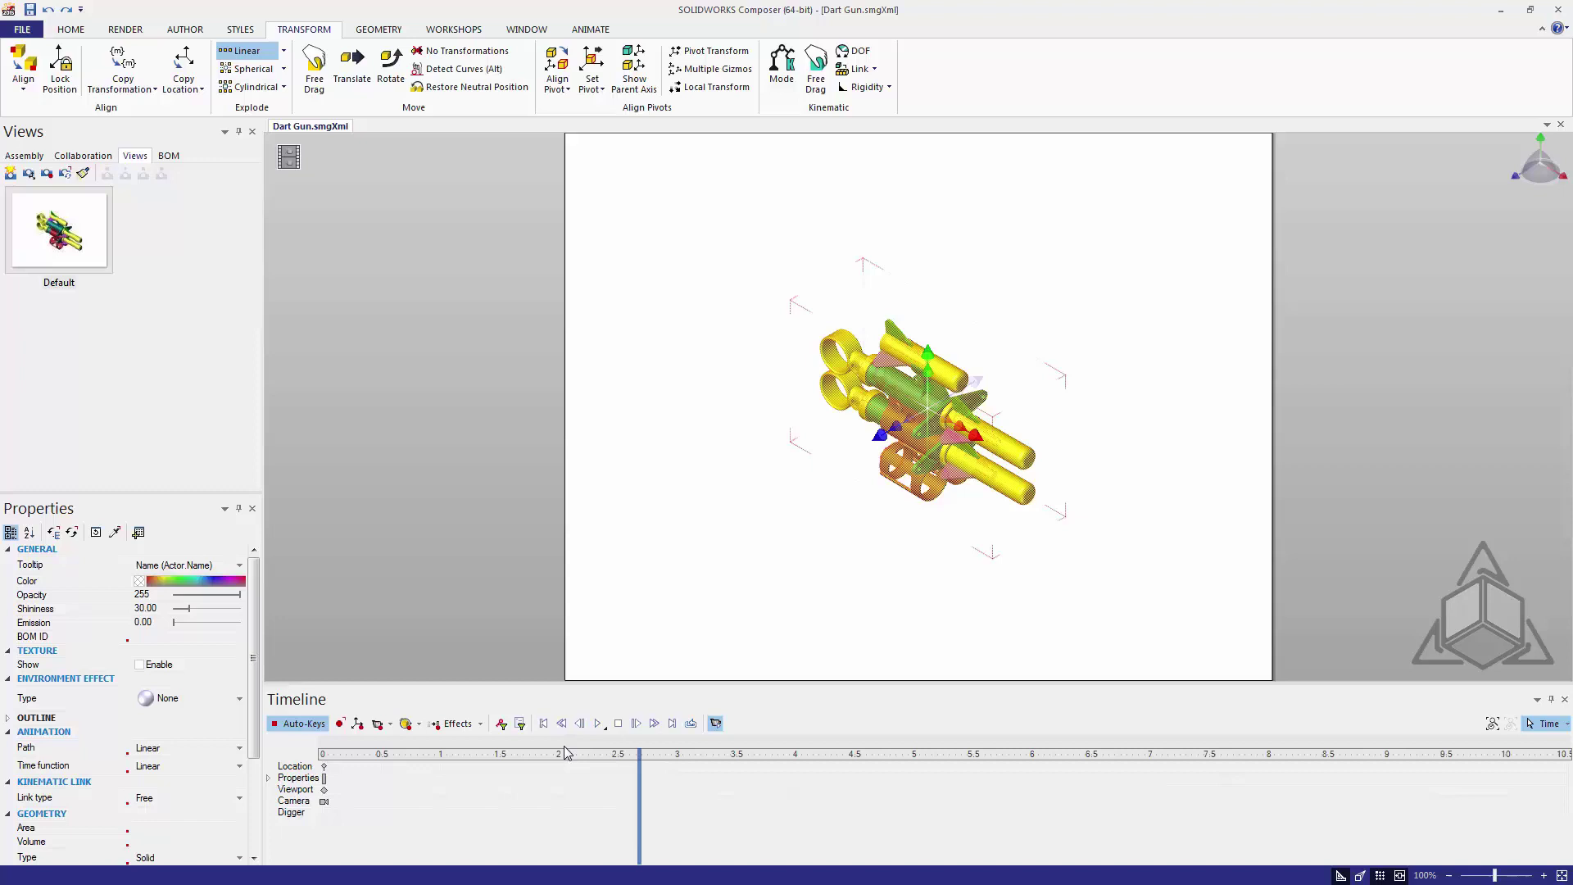
{"action": "left_click", "coordinate": [285, 52]}
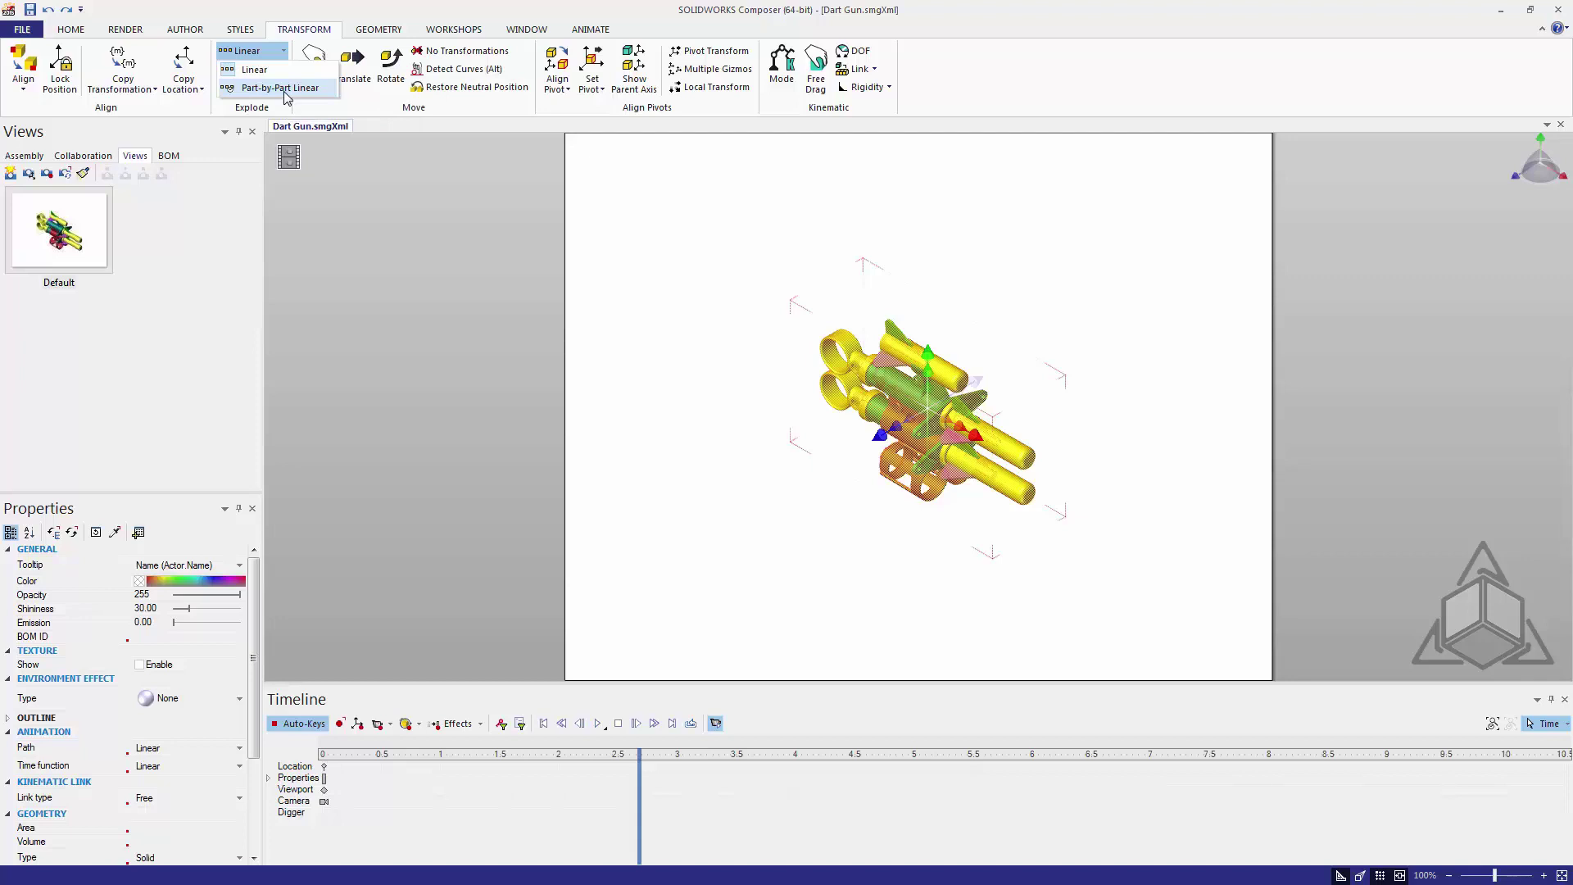
Step: Explode the gun part by part down-right with Part-by-Part Linear and preview the staggered separation
{"action": "left_click", "coordinate": [284, 90]}
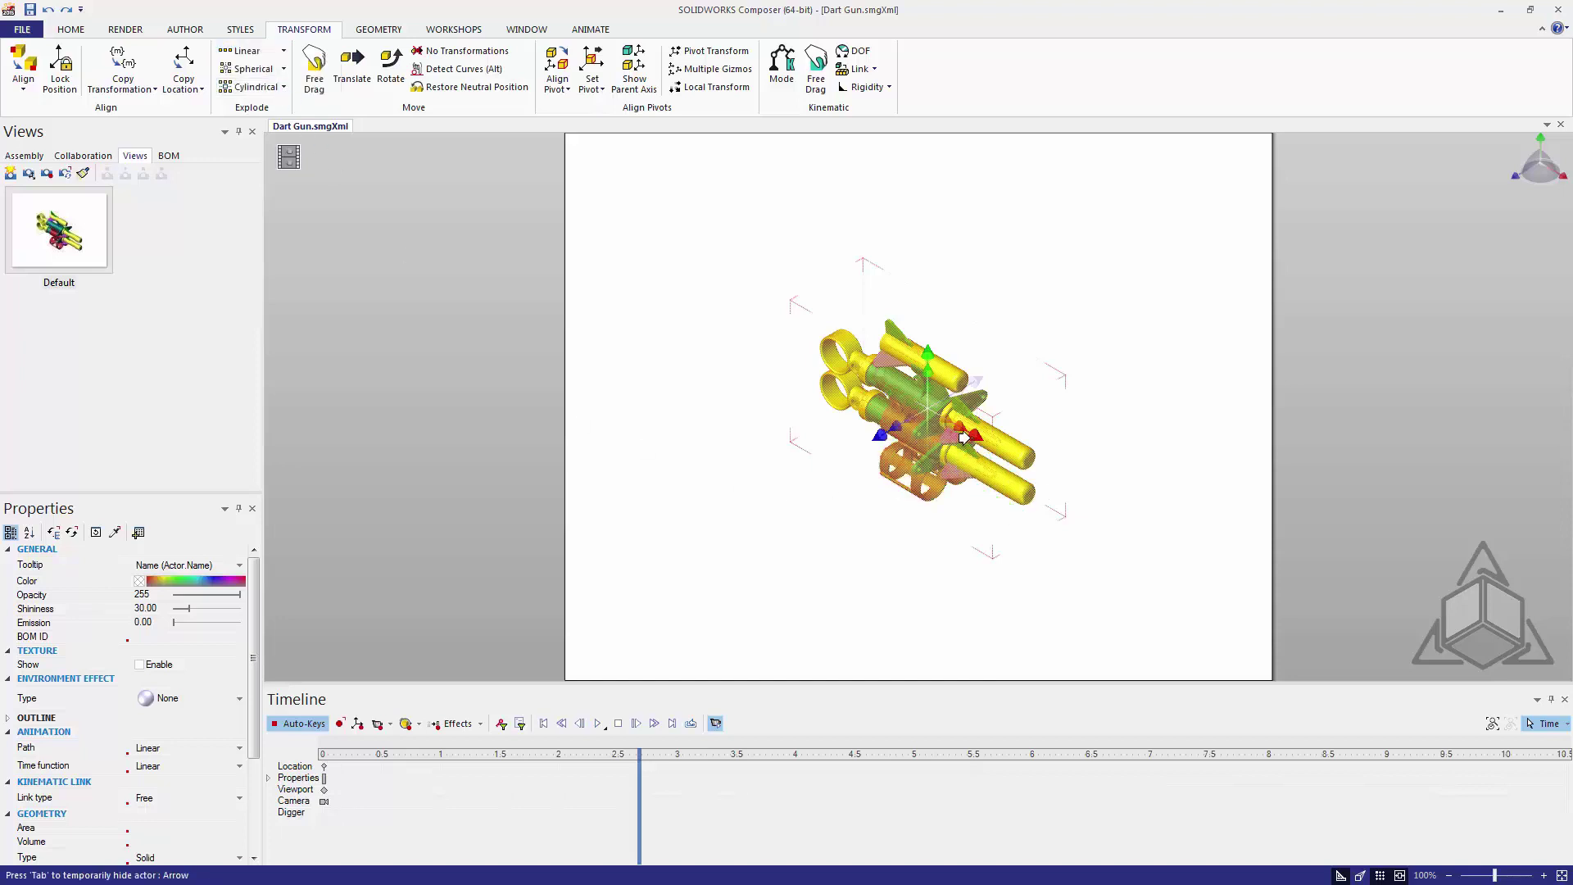
{"action": "left_click_drag", "start_coordinate": [974, 446], "coordinate": [1411, 655]}
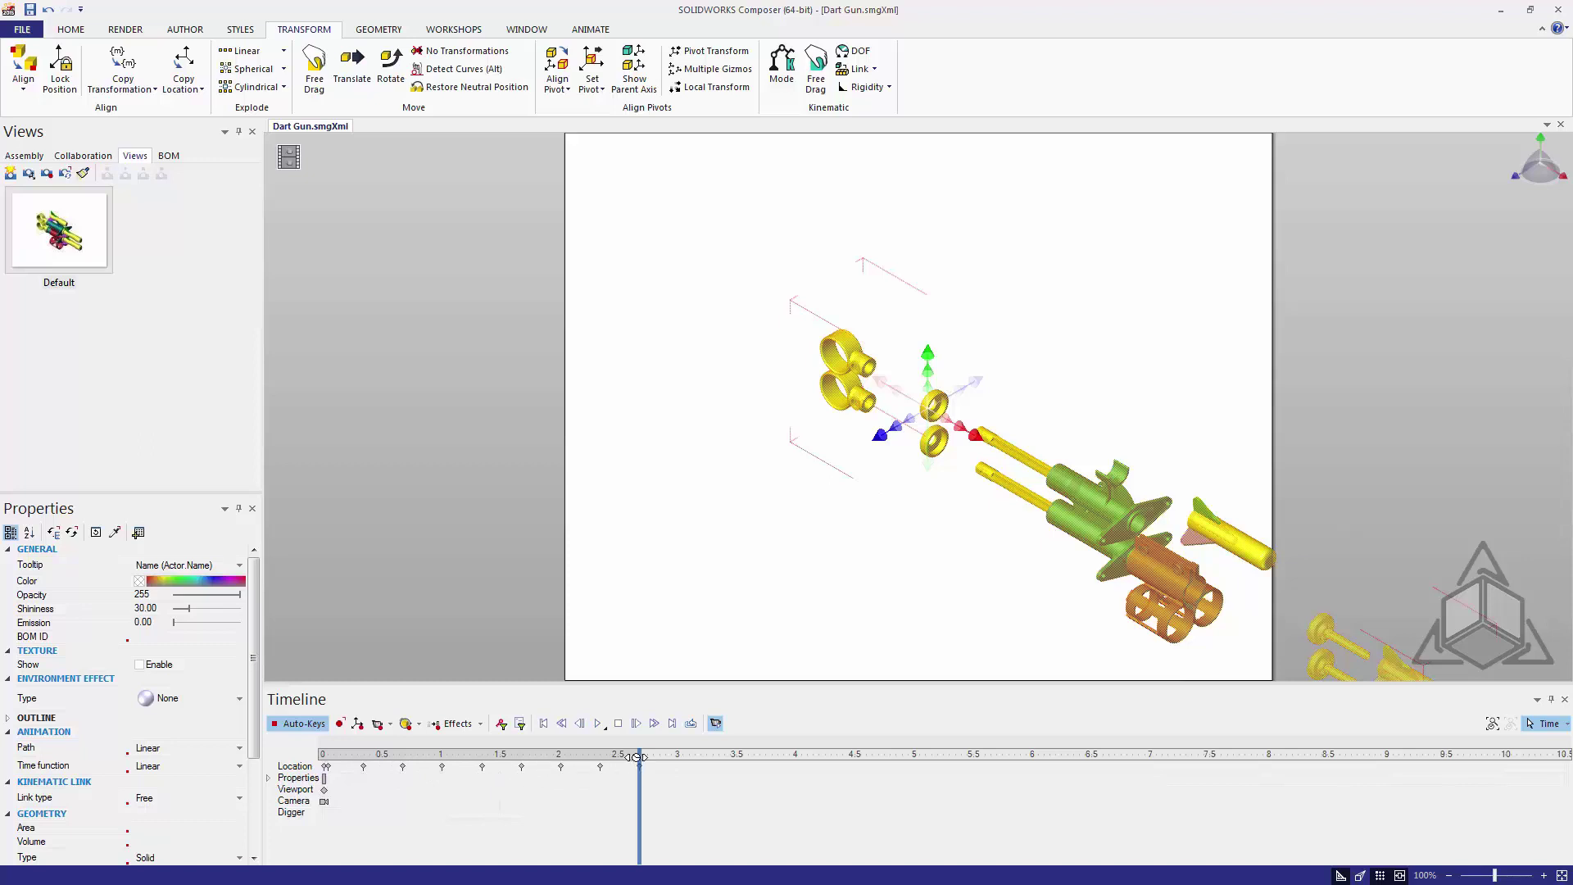
{"action": "mouse_move", "coordinate": [639, 754]}
{"action": "left_mouse_down"}
{"action": "mouse_move", "coordinate": [481, 754]}
{"action": "mouse_move", "coordinate": [314, 788]}
{"action": "left_mouse_up"}
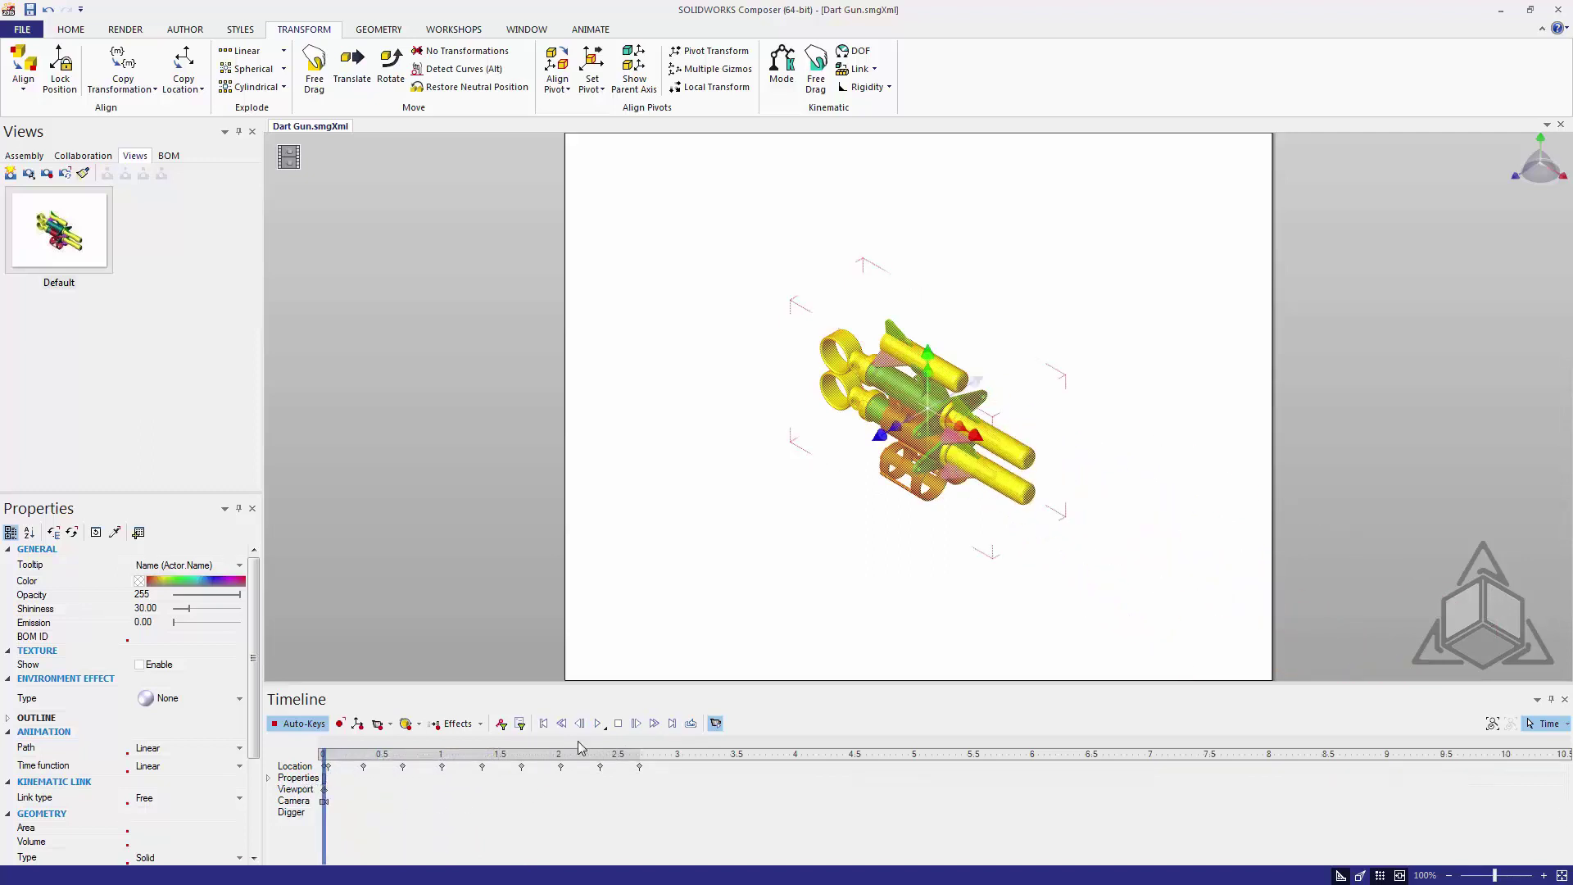
Step: Play the part-by-part explode to the end and zoom until all parts fit
{"action": "left_click", "coordinate": [610, 671]}
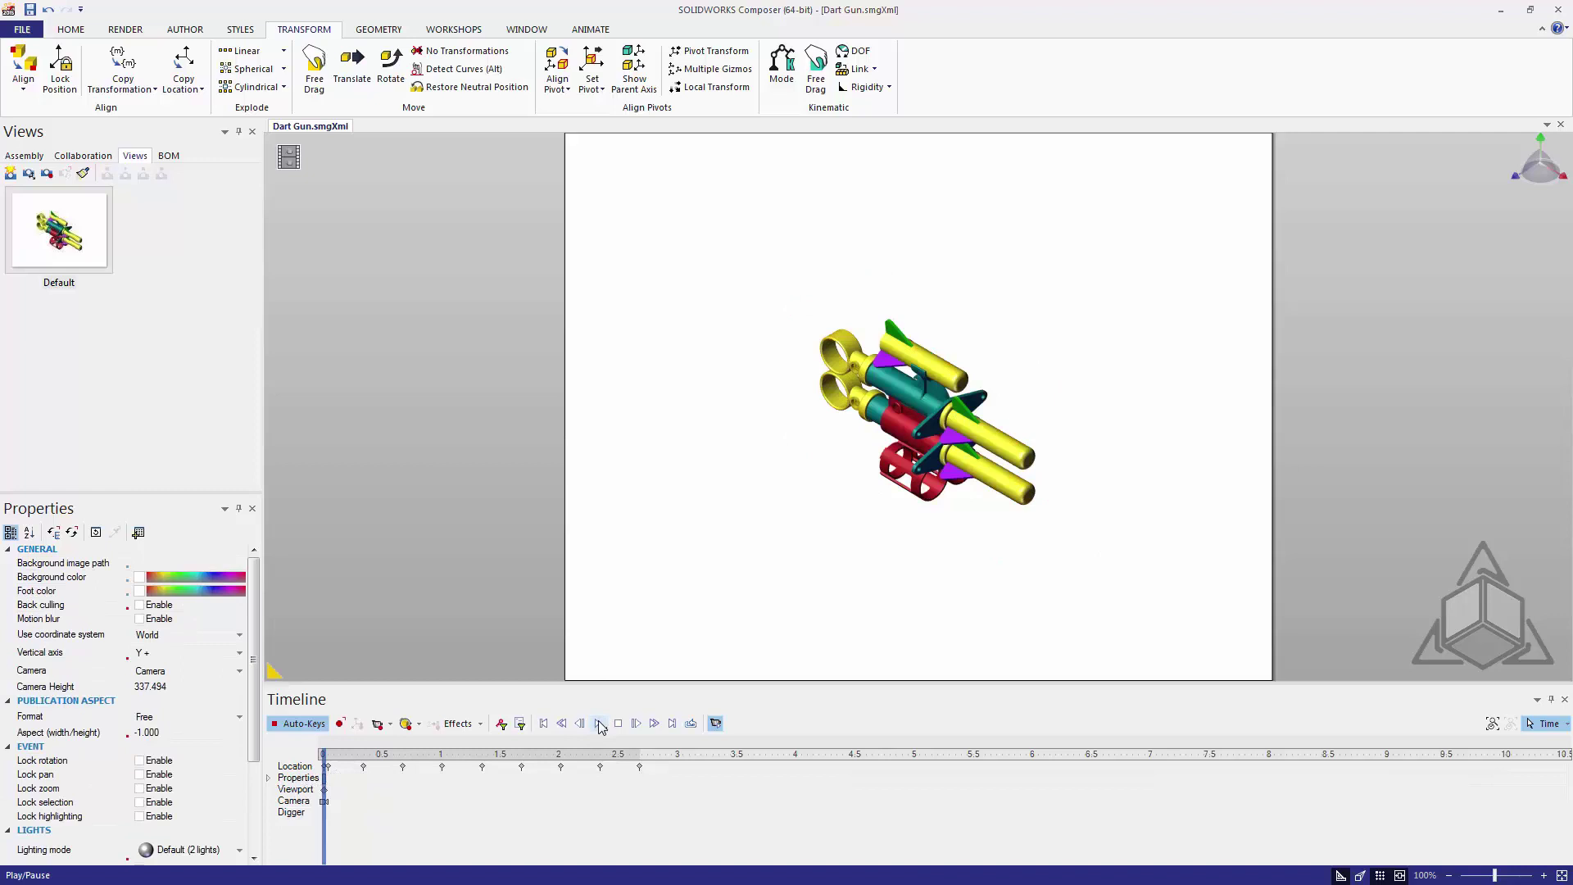
{"action": "left_click", "coordinate": [599, 723]}
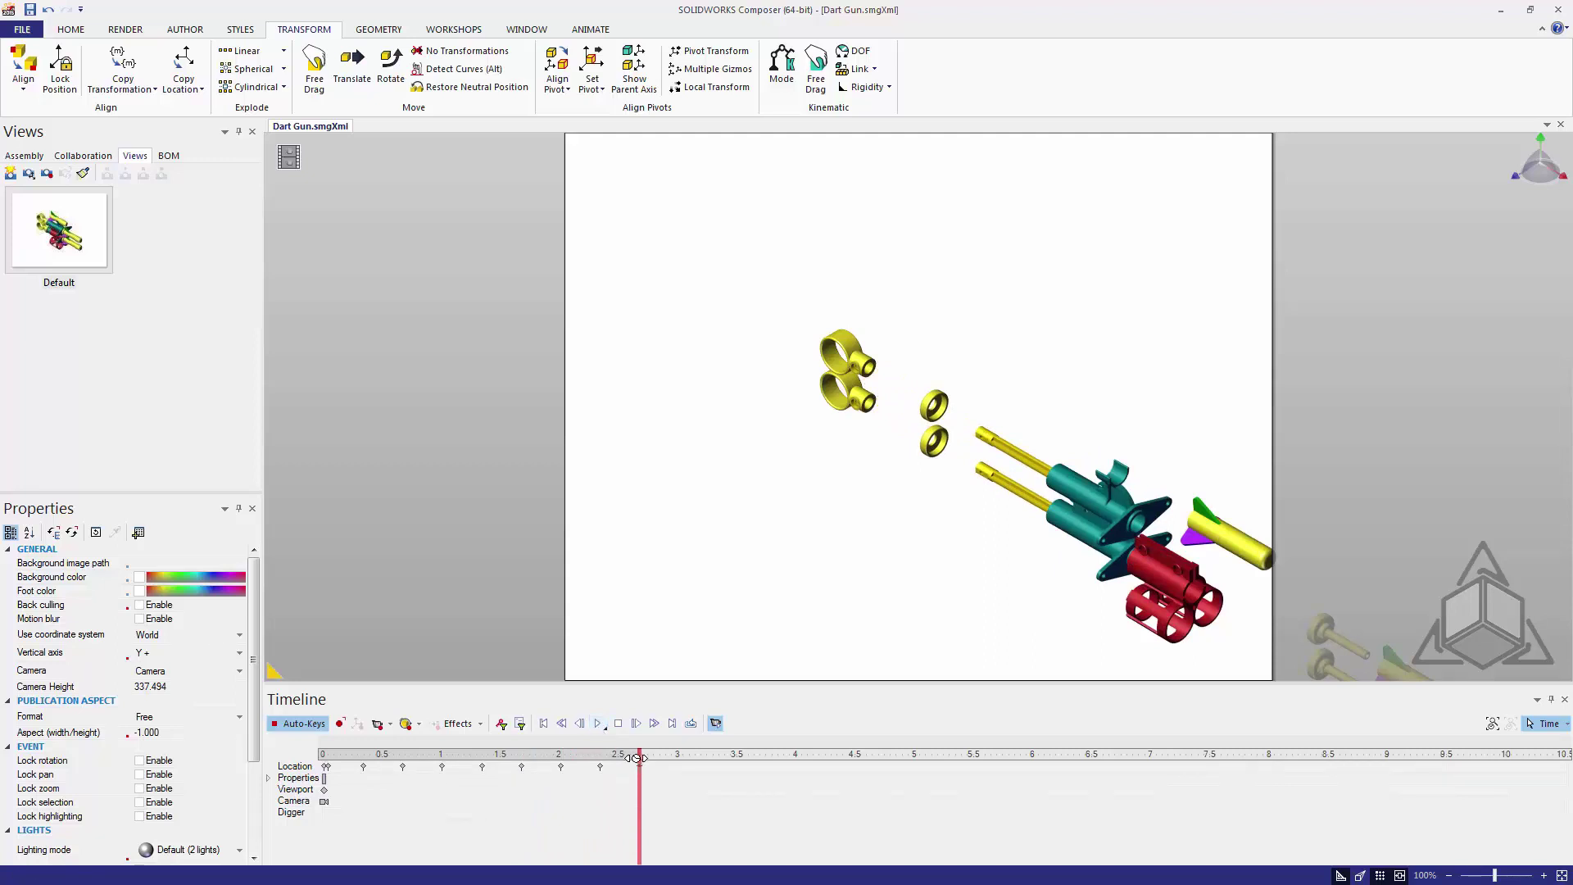
{"action": "scroll", "coordinate": [783, 619], "scroll_direction": "down", "scroll_amount": 2}
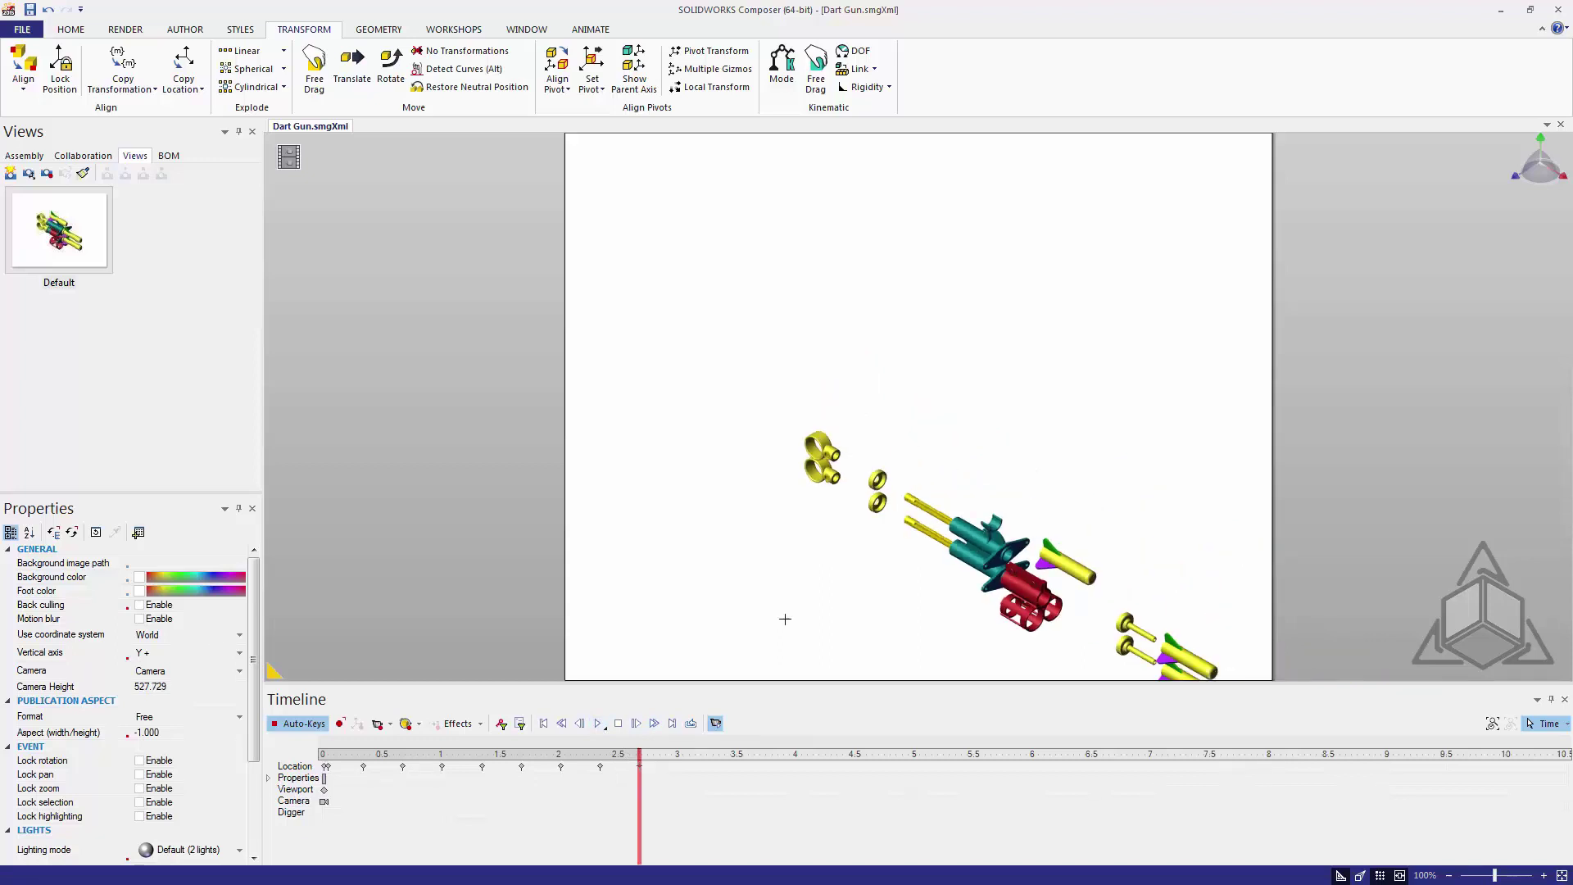
{"action": "scroll", "coordinate": [727, 538], "scroll_direction": "down", "scroll_amount": 3}
{"action": "scroll", "coordinate": [892, 490], "scroll_direction": "up", "scroll_amount": 2}
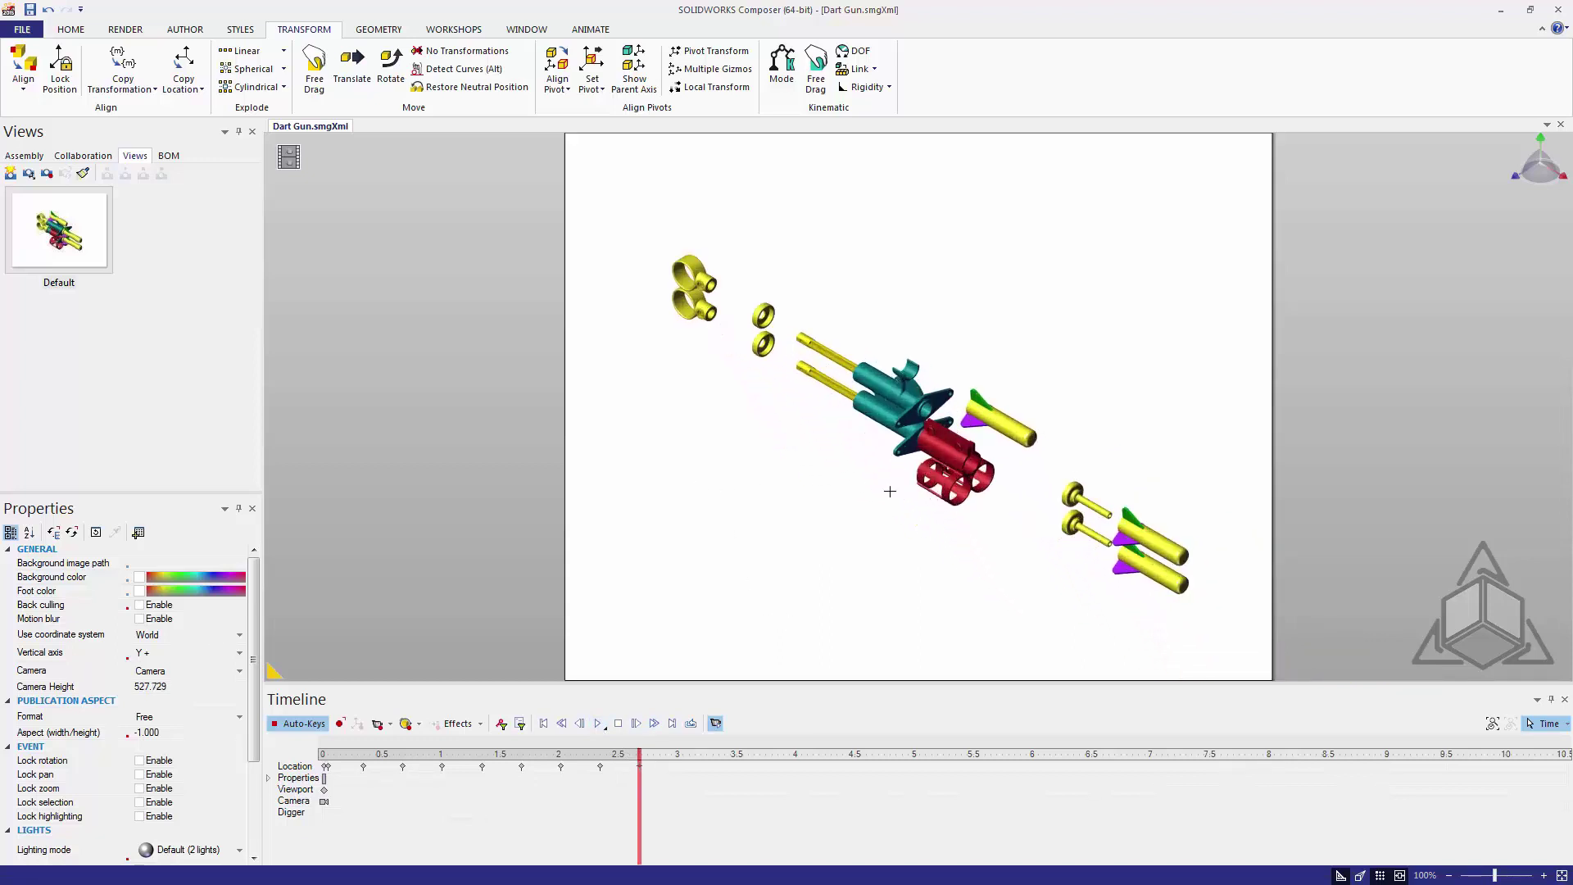
Step: Add a camera key for the pulled-back view and select the keys from 0 to 2.7 s
{"action": "left_click", "coordinate": [379, 724]}
{"action": "left_click_drag", "start_coordinate": [639, 801], "coordinate": [325, 819]}
{"action": "mouse_move", "coordinate": [639, 750]}
{"action": "left_mouse_down"}
{"action": "mouse_move", "coordinate": [363, 766]}
{"action": "mouse_move", "coordinate": [278, 801]}
{"action": "mouse_move", "coordinate": [639, 794]}
{"action": "mouse_move", "coordinate": [509, 826]}
{"action": "mouse_move", "coordinate": [365, 819]}
{"action": "mouse_move", "coordinate": [316, 785]}
{"action": "left_mouse_up"}
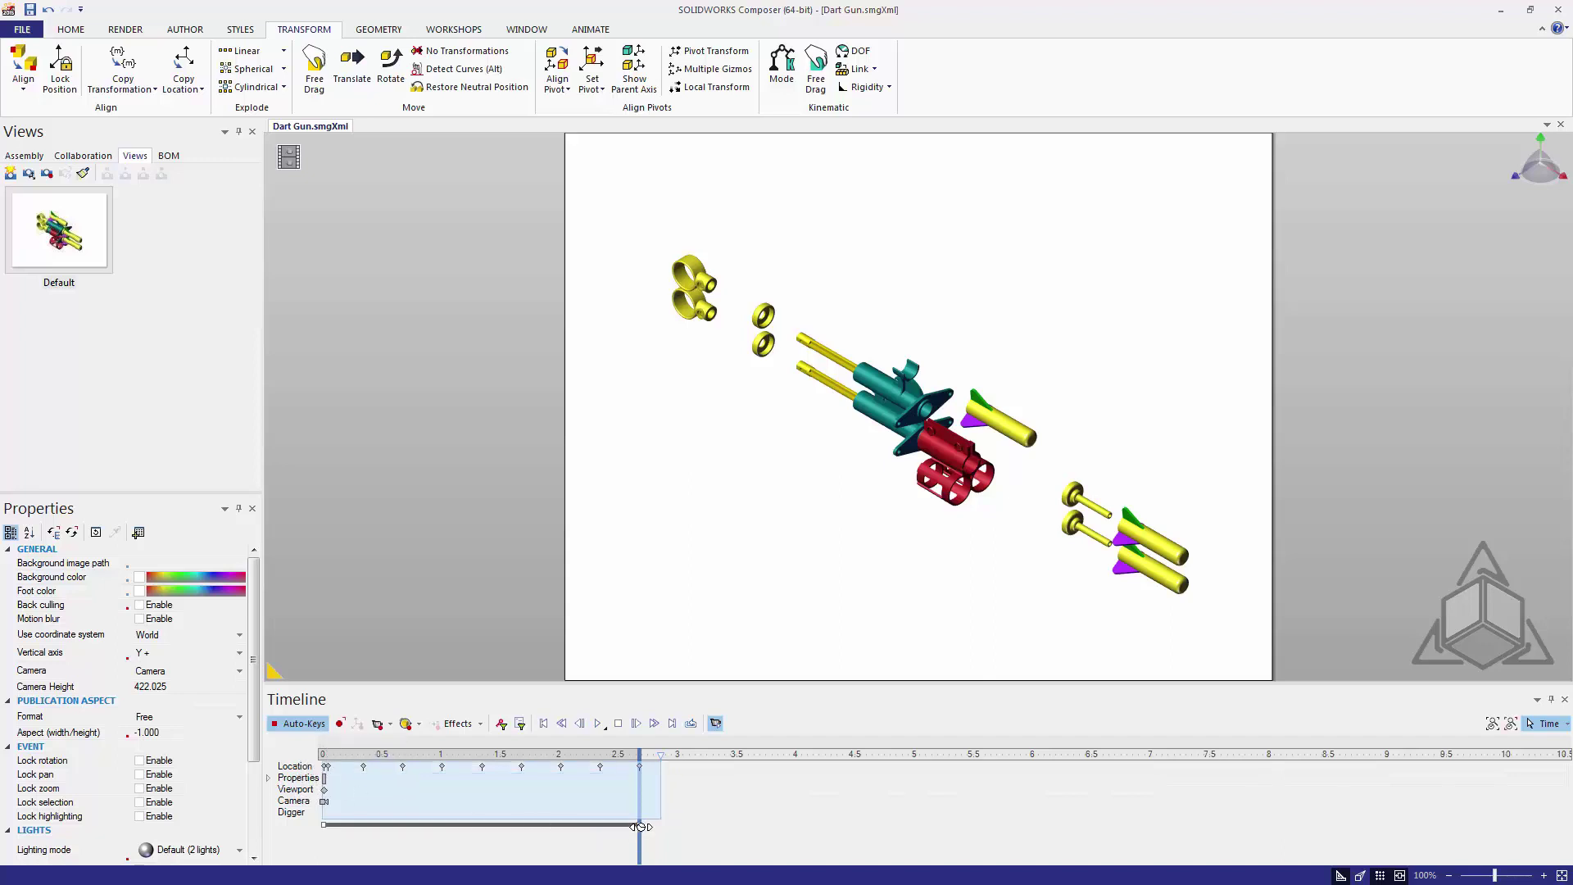
Step: Stretch the explode keys to 4 s, then add a time-inverted copy ending near 7 s
{"action": "left_click_drag", "start_coordinate": [640, 826], "coordinate": [788, 830]}
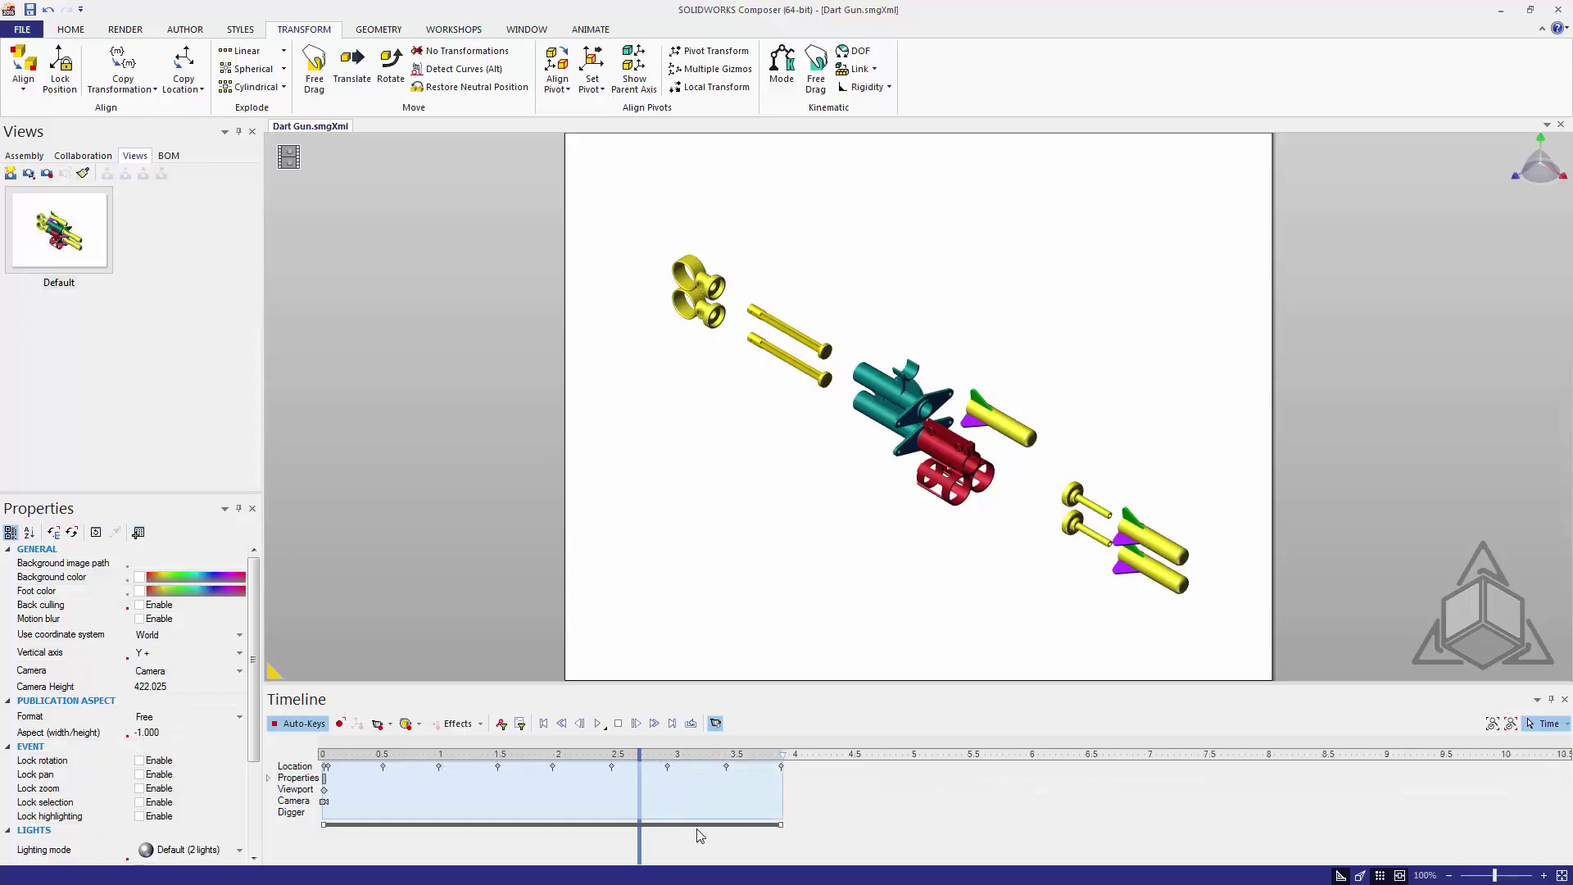
{"action": "left_click_drag", "start_coordinate": [686, 824], "coordinate": [1185, 807], "text": "ctrl"}
{"action": "right_click", "coordinate": [1081, 806]}
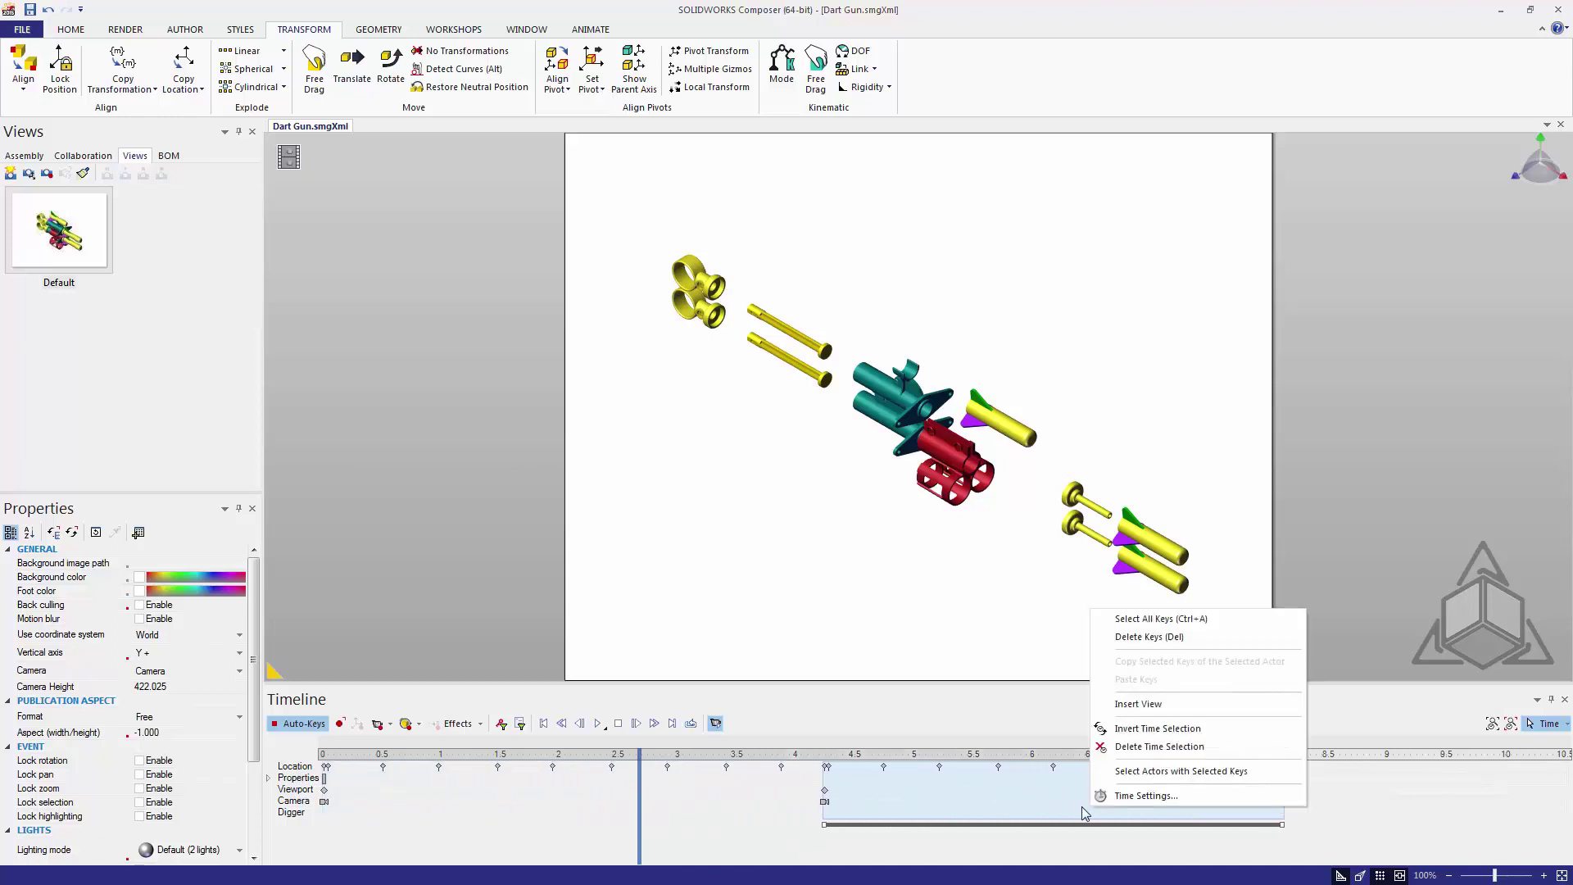
{"action": "left_click", "coordinate": [1156, 732]}
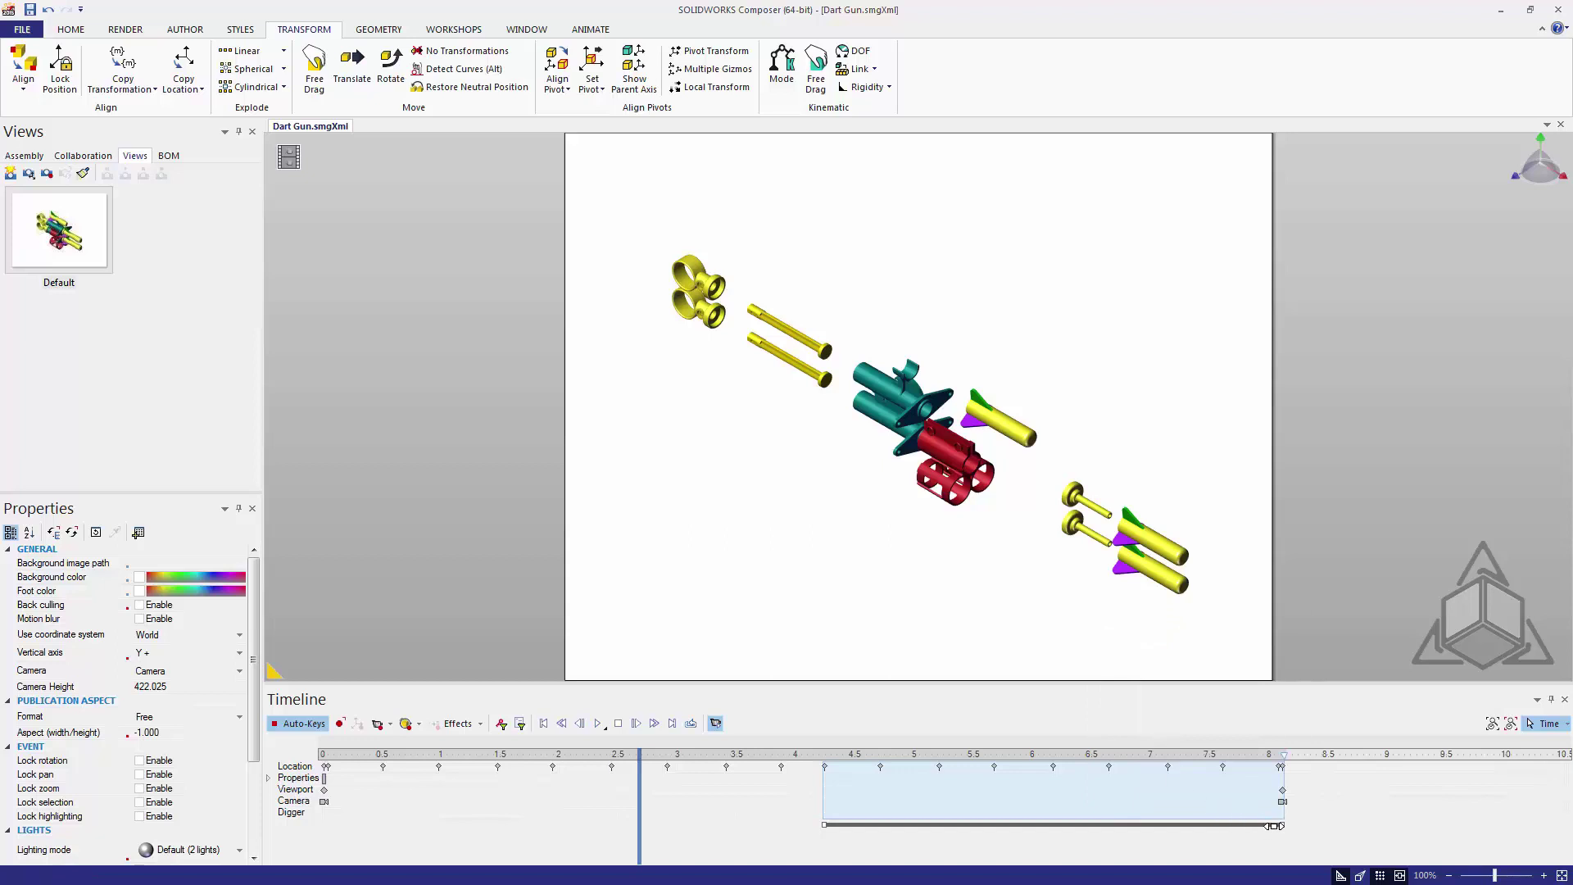
{"action": "left_click_drag", "start_coordinate": [1283, 826], "coordinate": [1163, 827]}
{"action": "left_click", "coordinate": [1123, 844]}
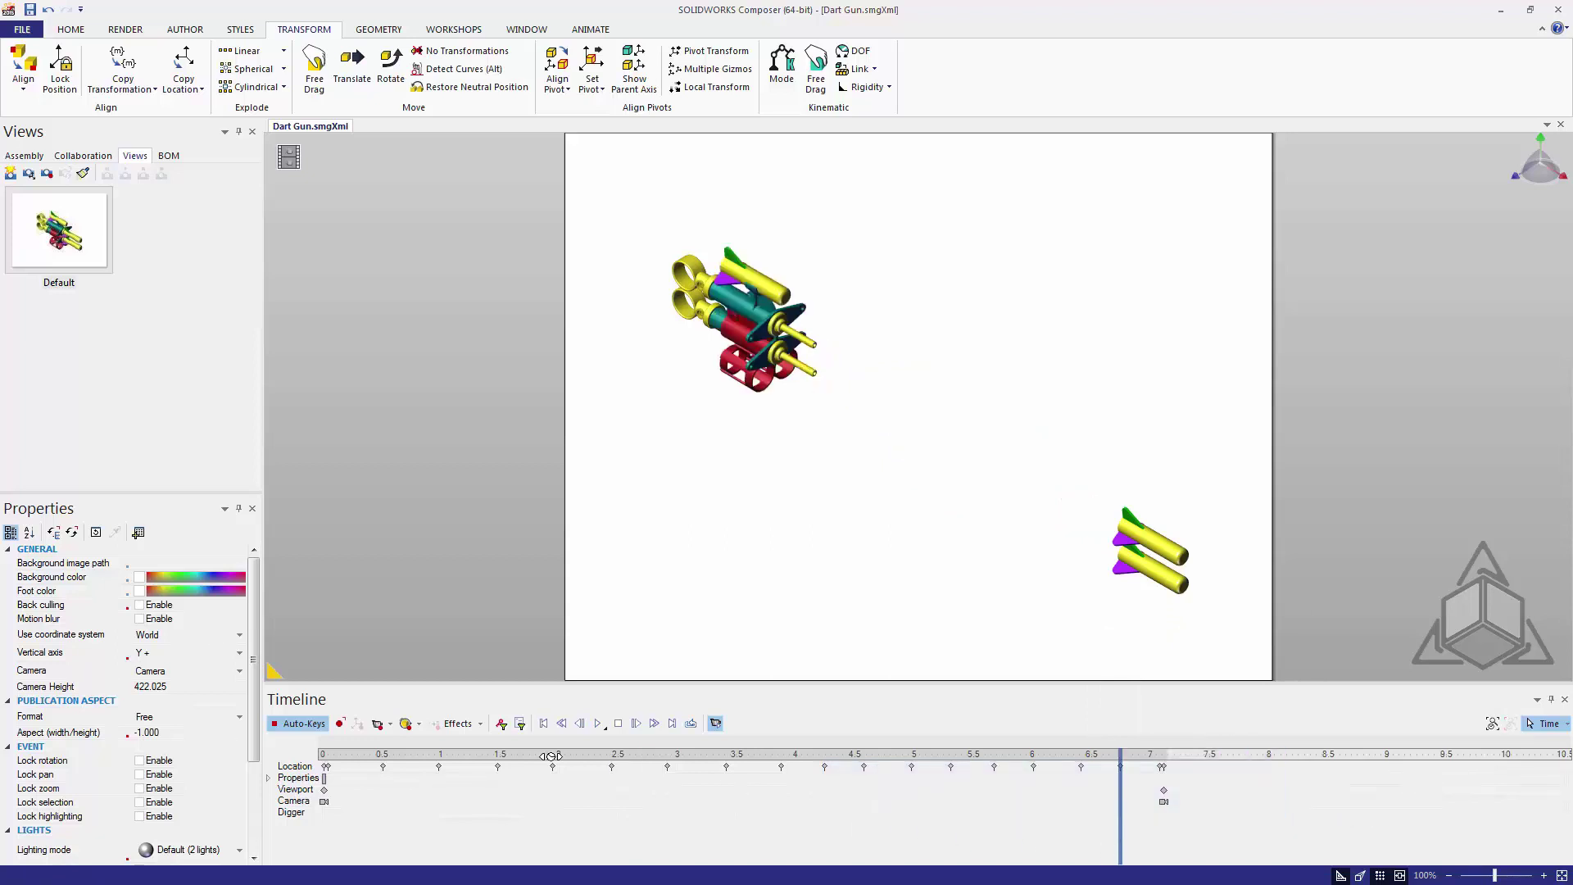
{"action": "left_click", "coordinate": [314, 753]}
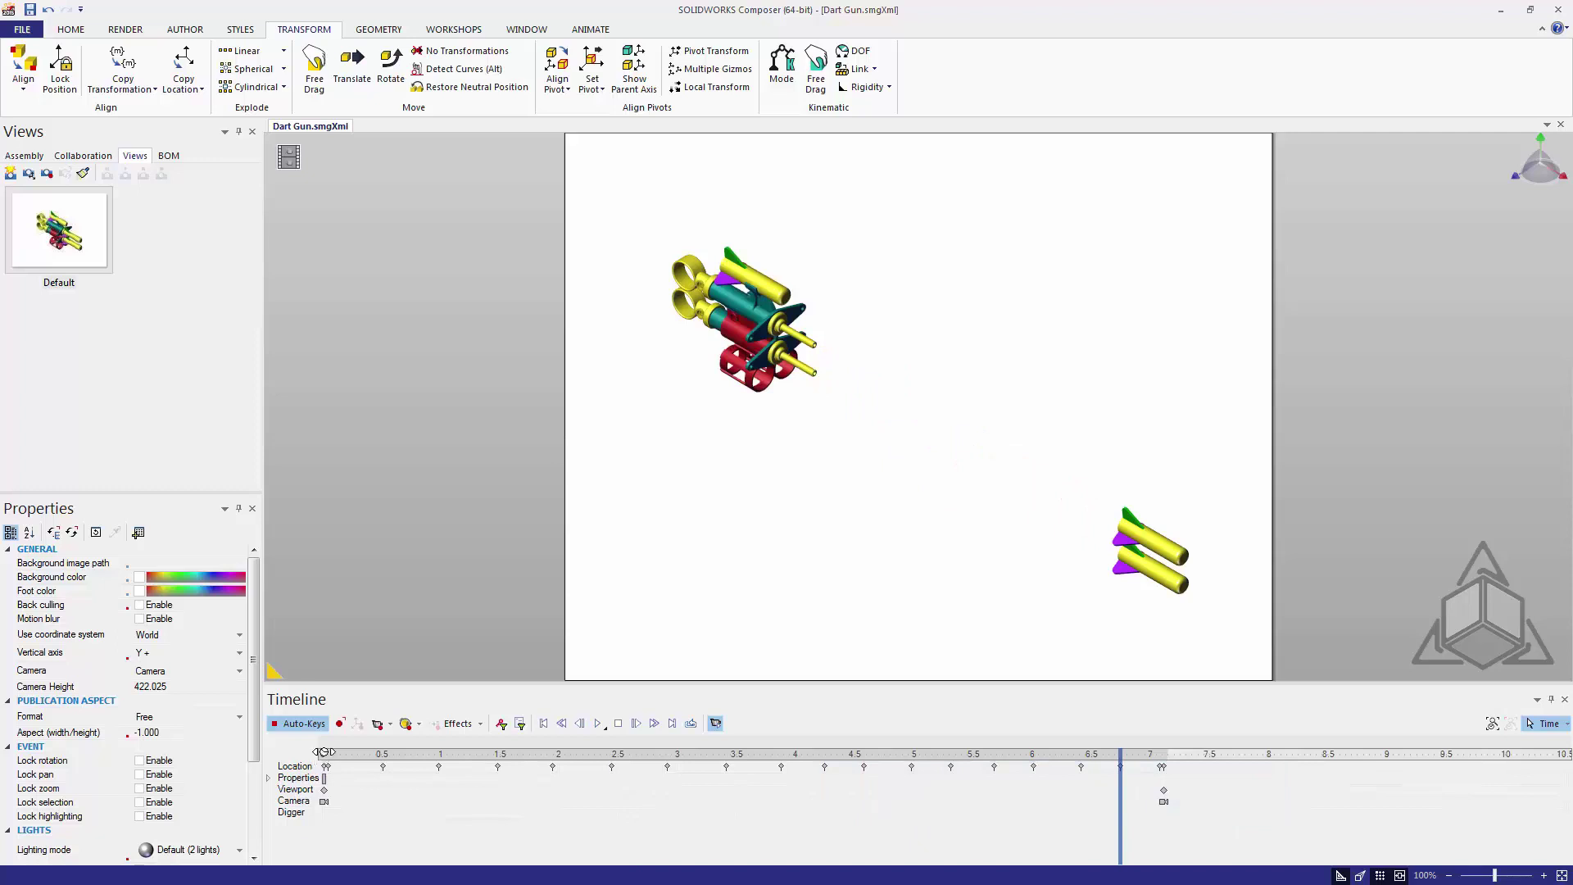
{"action": "left_click", "coordinate": [601, 729]}
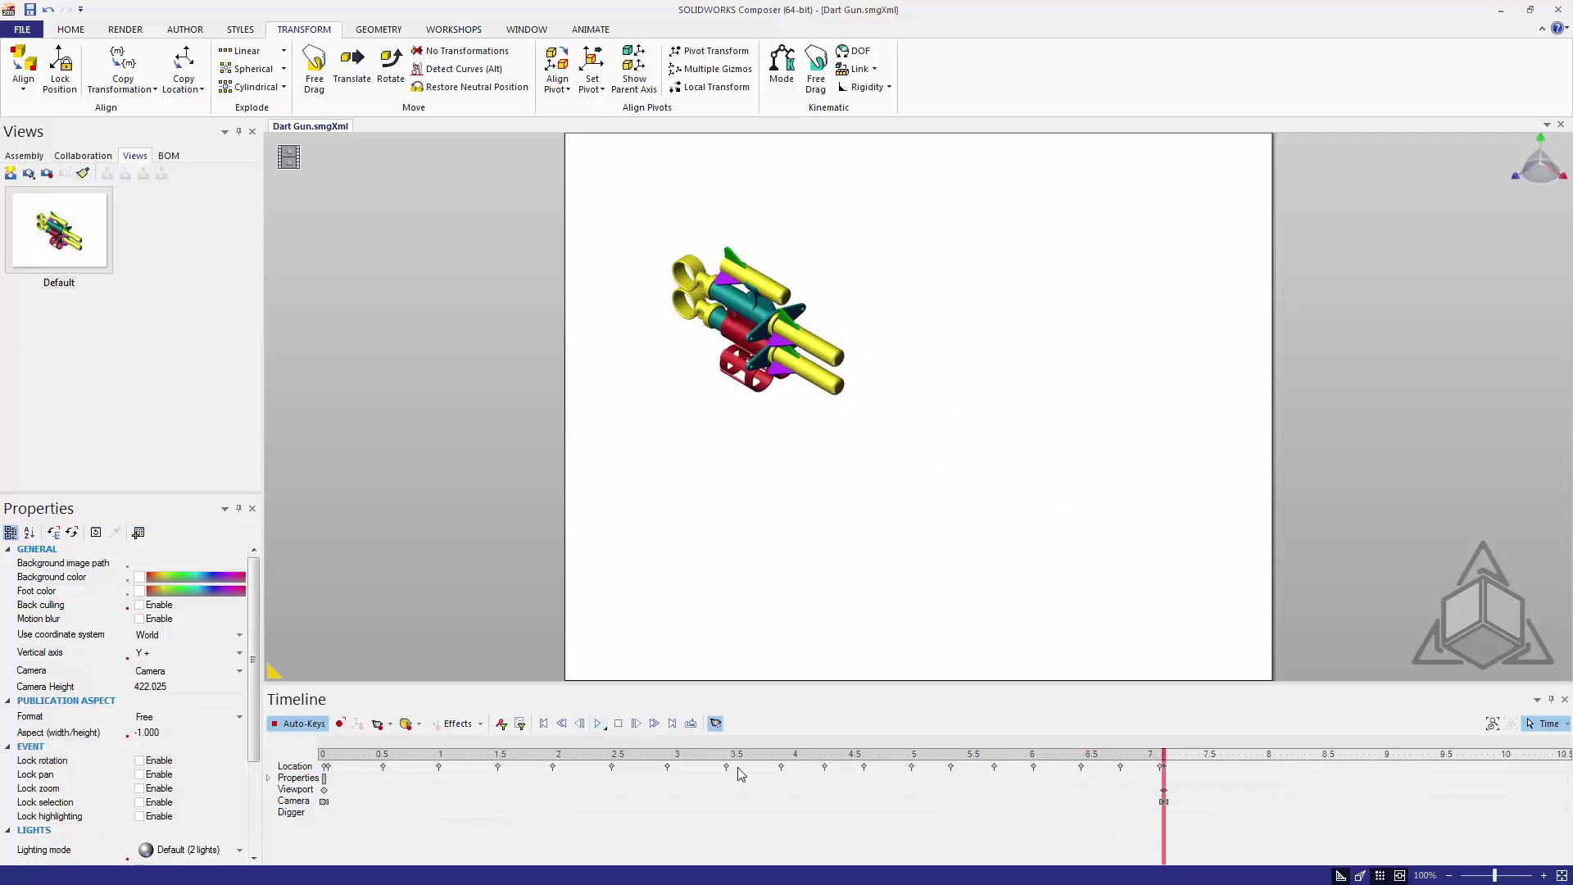
Step: At 7.5 s, record a zoomed-in camera key on the reassembled gun and play it back
{"action": "left_click_drag", "start_coordinate": [1162, 752], "coordinate": [1215, 752]}
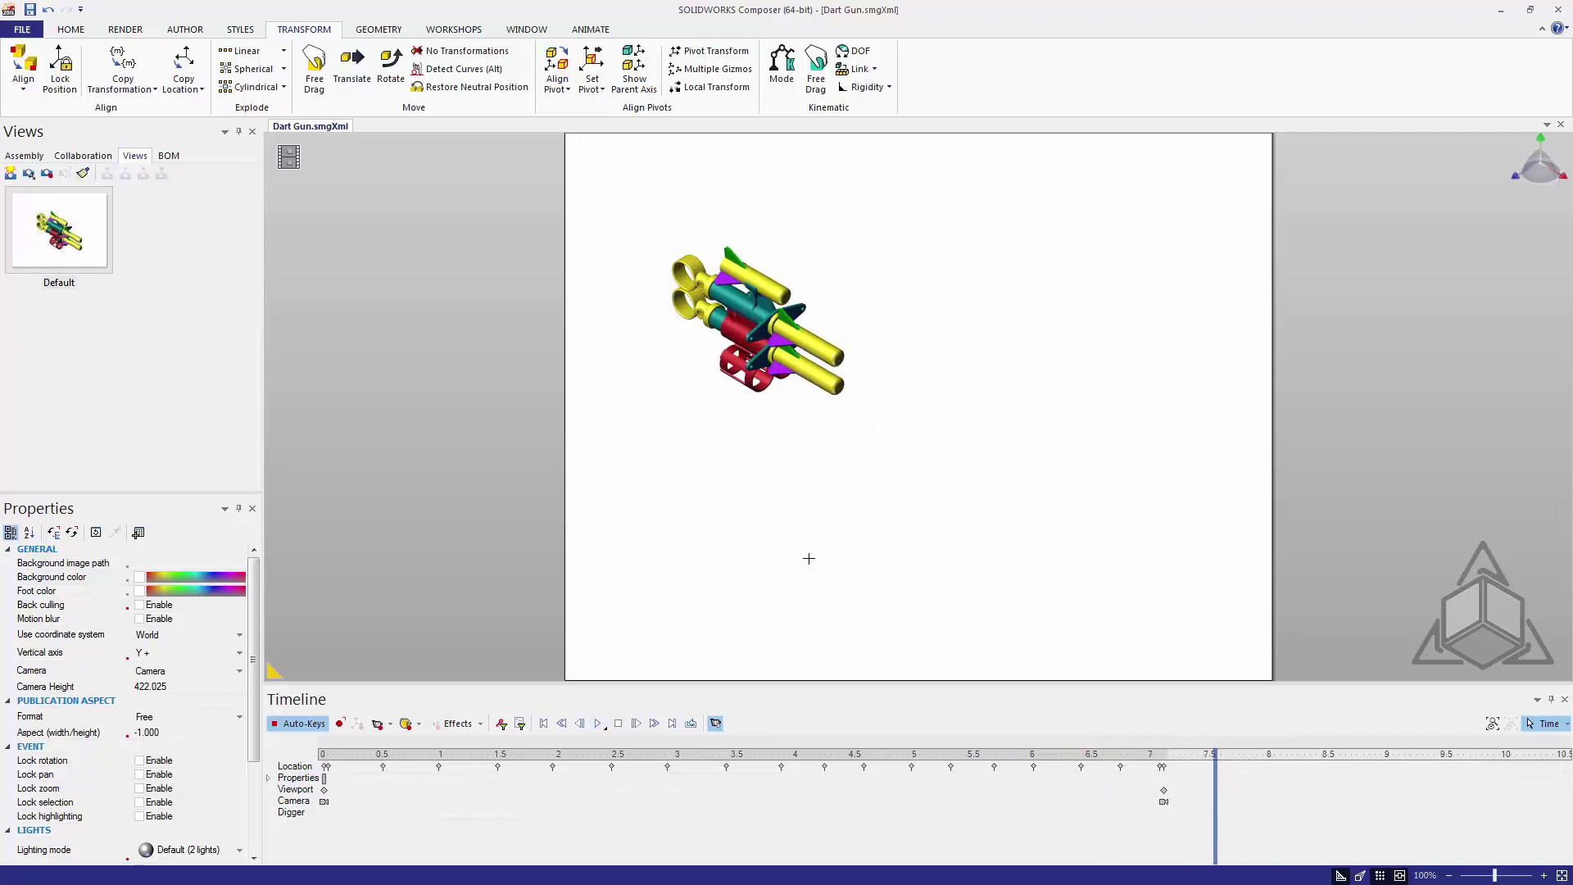
{"action": "scroll", "coordinate": [808, 558], "scroll_direction": "down", "scroll_amount": 1}
{"action": "scroll", "coordinate": [688, 355], "scroll_direction": "up", "scroll_amount": 2}
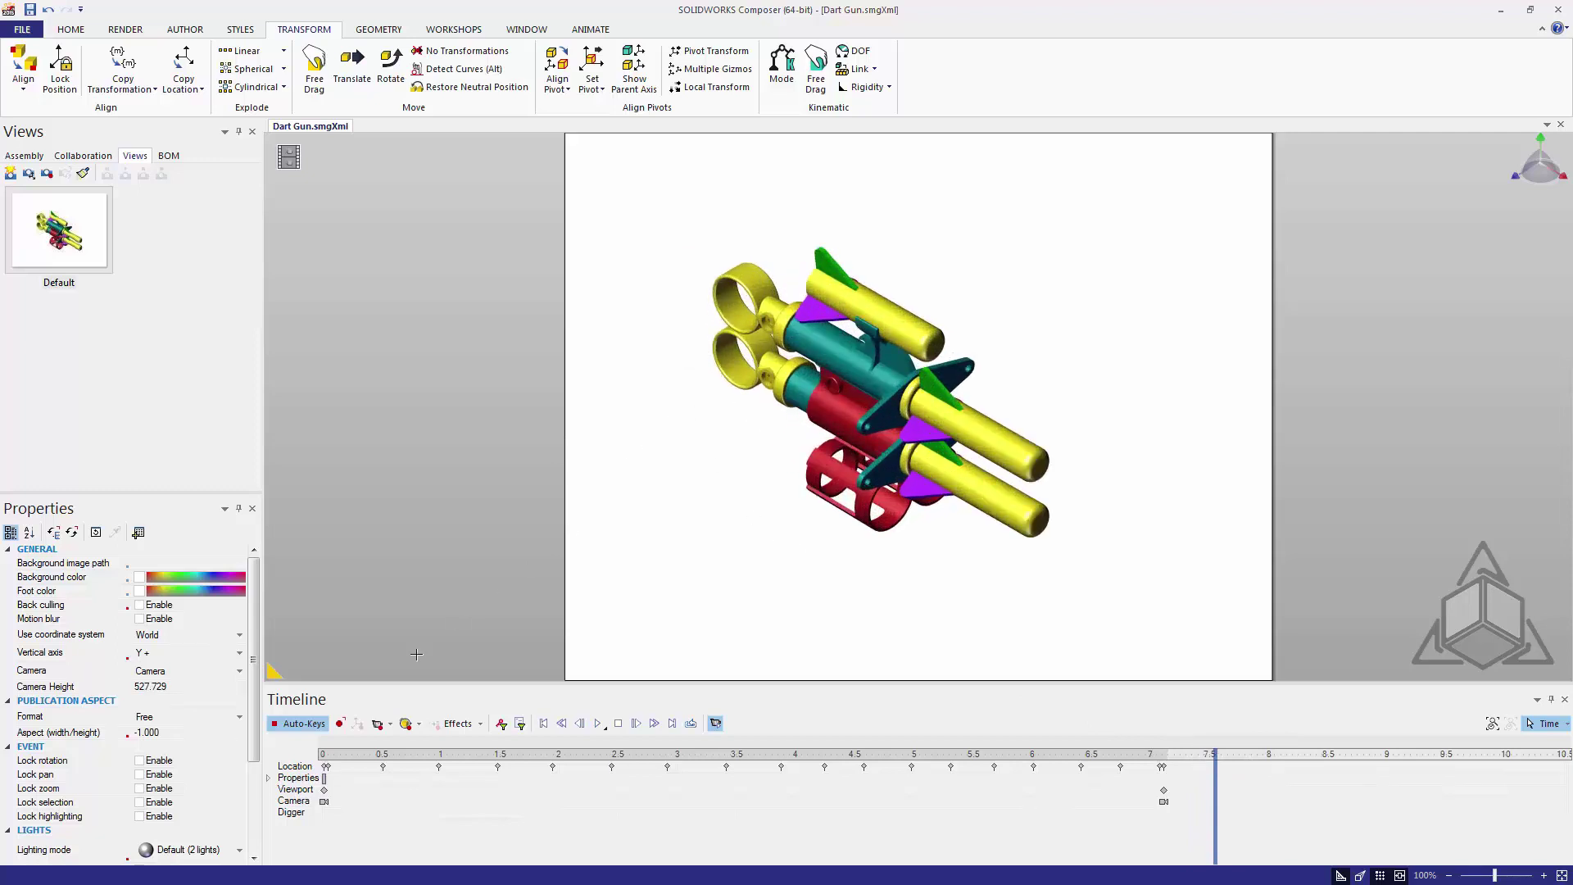
{"action": "left_click", "coordinate": [378, 723]}
{"action": "left_click", "coordinate": [599, 727]}
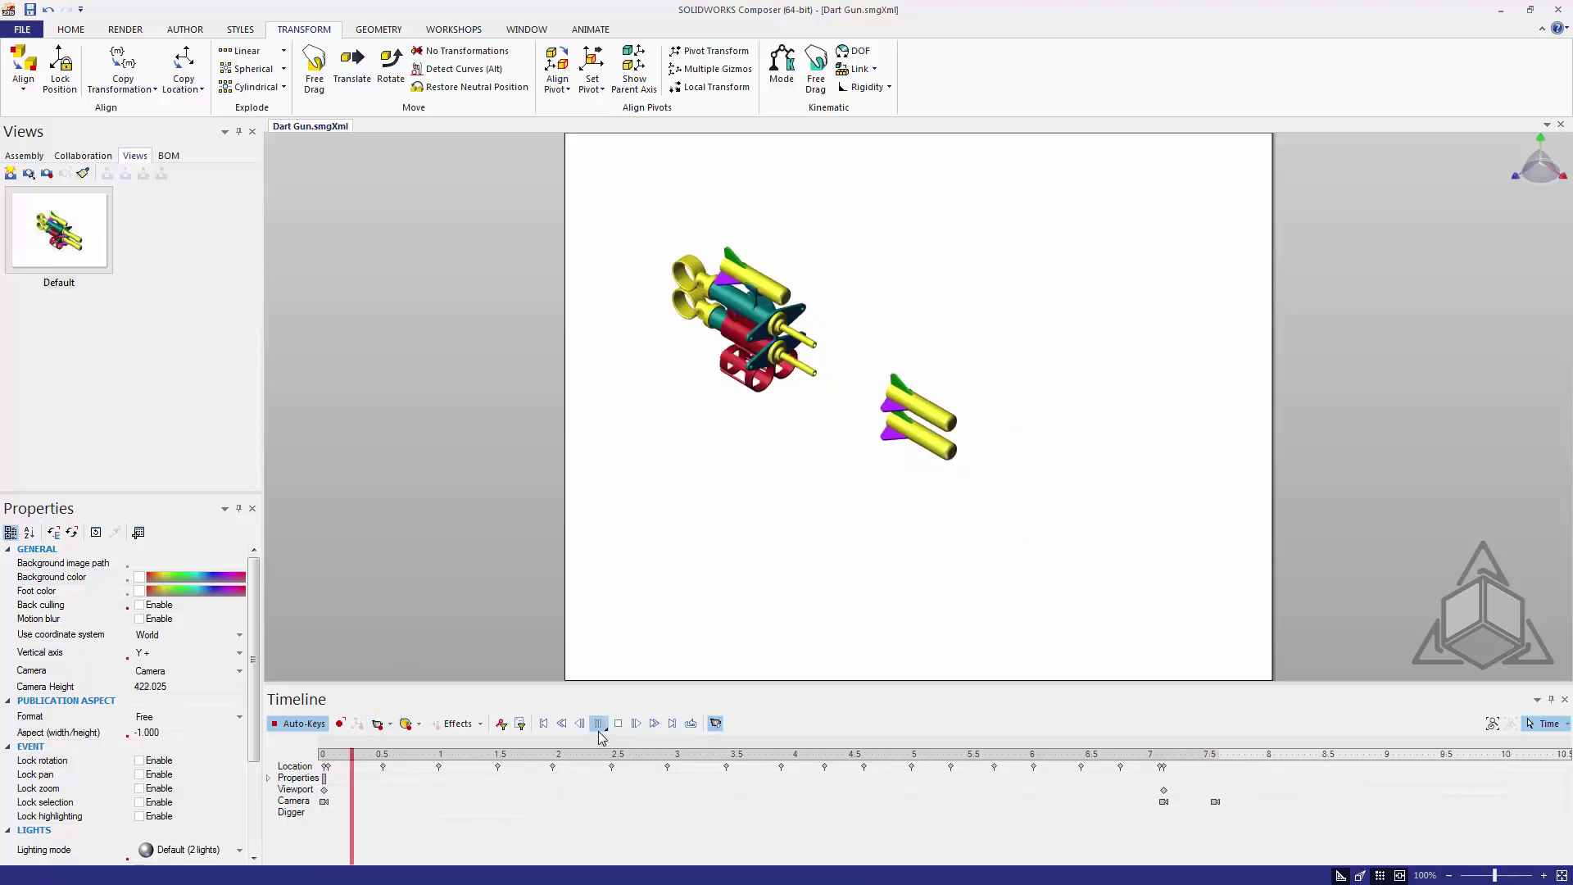